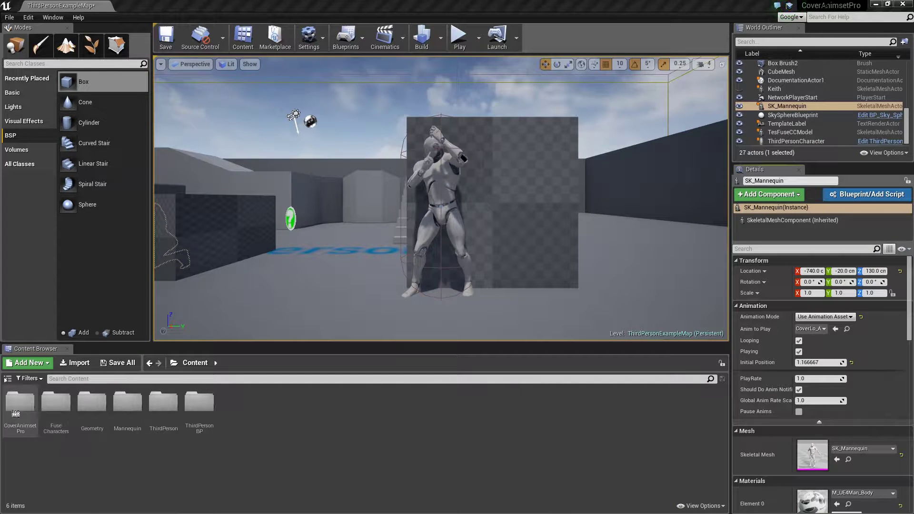
Step: Open the CoverAnimsetPro pack and drill into its Animations and then AimOffsets folders
double_click(26, 407)
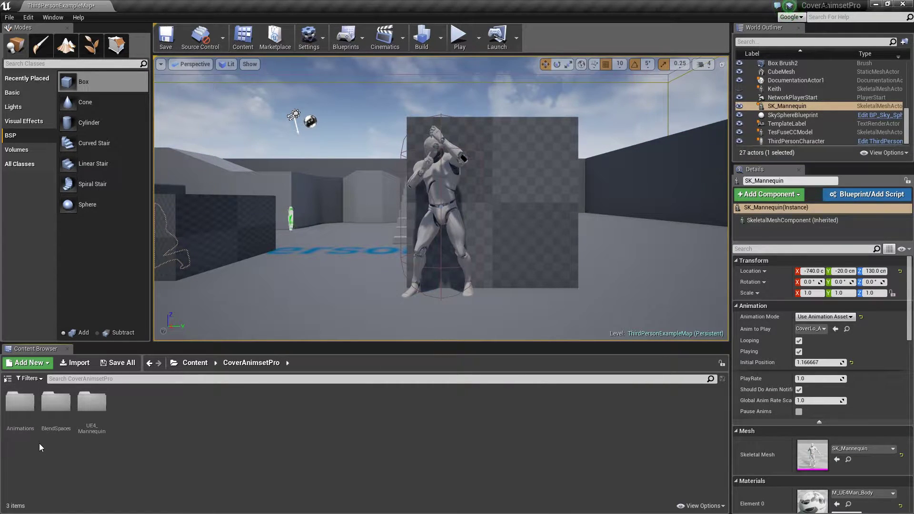
double_click(22, 410)
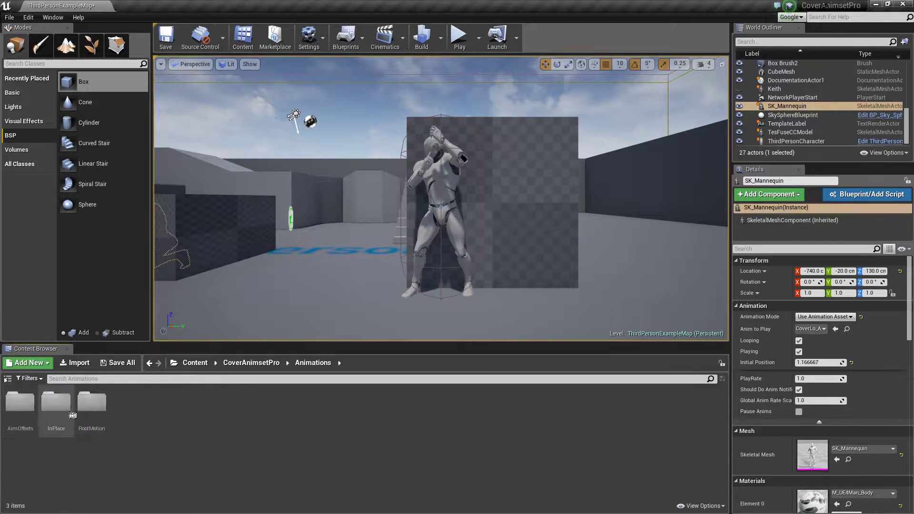
double_click(22, 410)
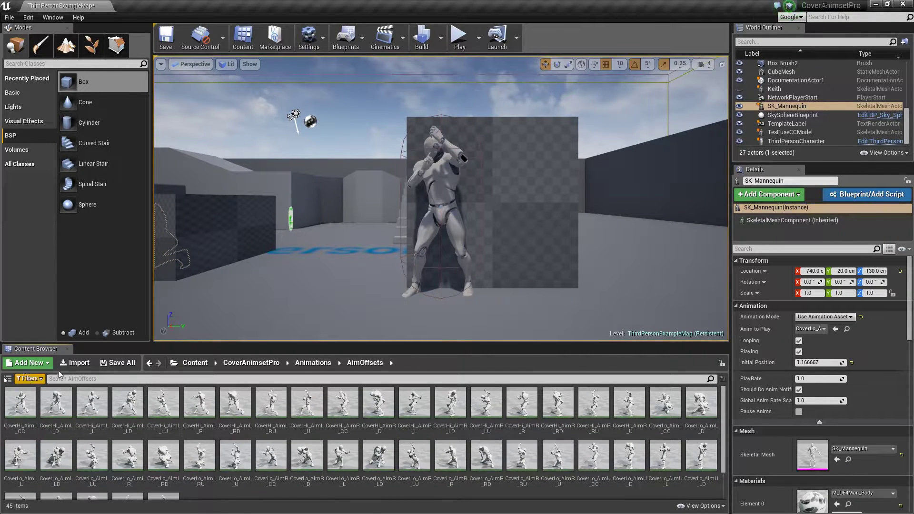
Step: Check the pack's BlendSpaces folder, then go back up to the top-level Content folder
left_click(262, 365)
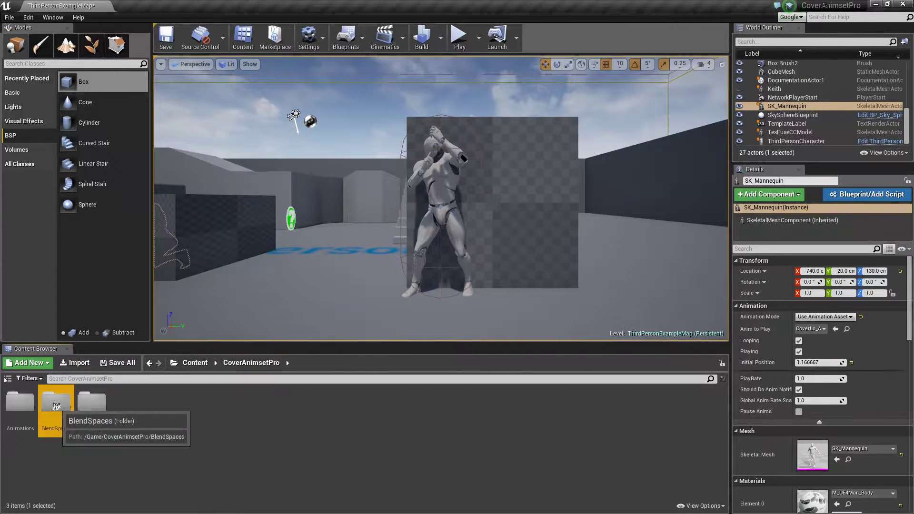
double_click(92, 404)
left_click(259, 363)
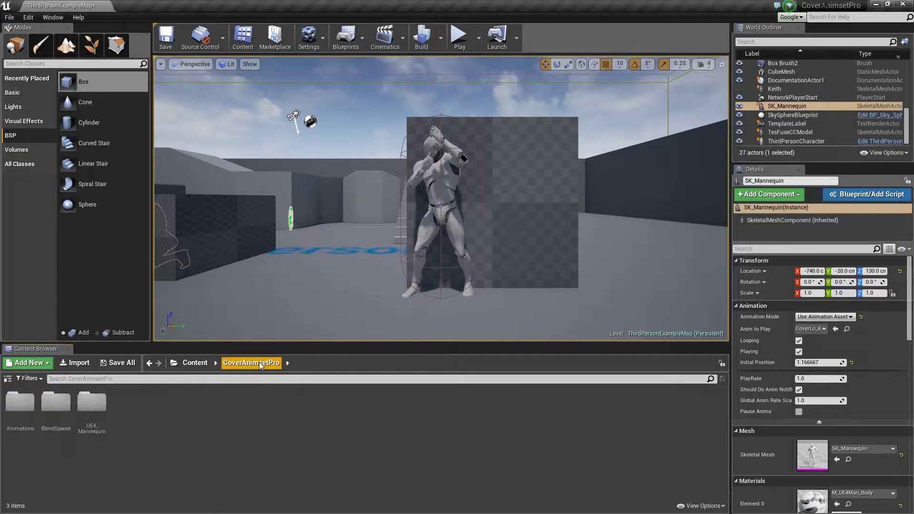
left_click(199, 364)
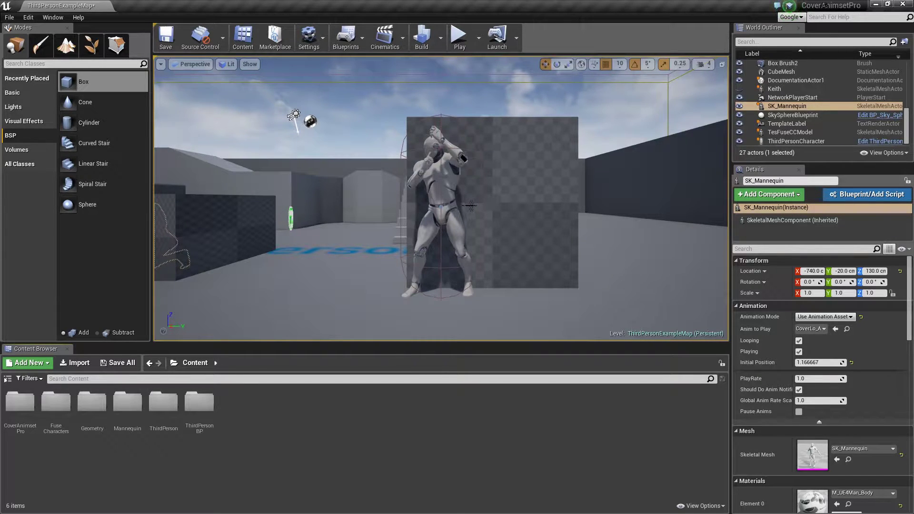
Step: Play-test the level, then set SK_Mannequin's Play Rate to 0.3 and play-test again
left_click(459, 45)
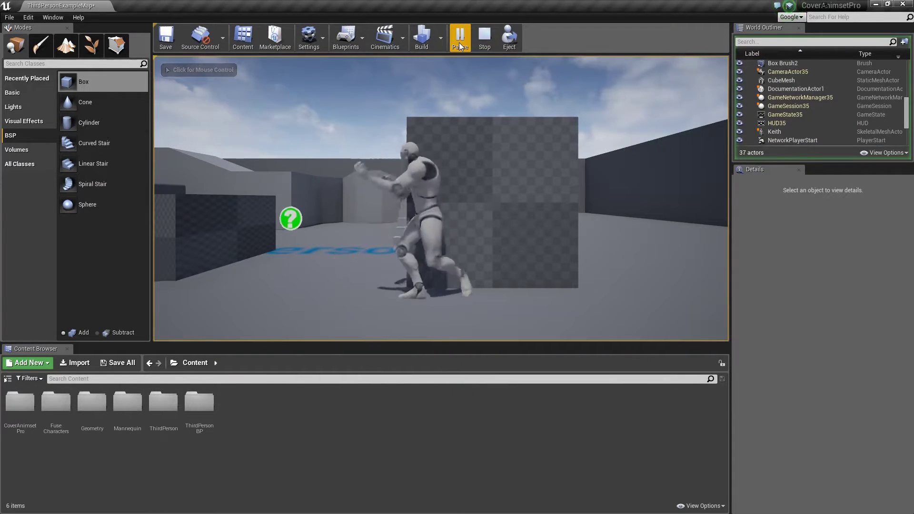
left_click(481, 36)
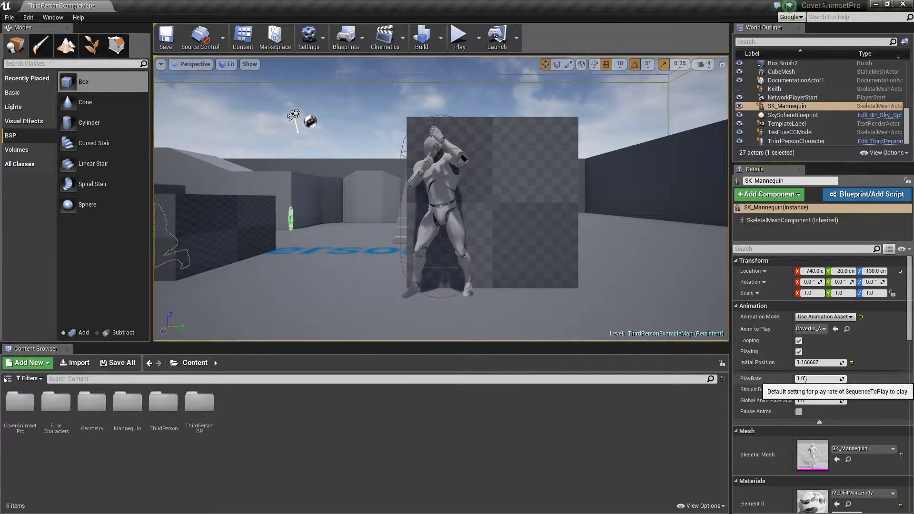
left_click(800, 379)
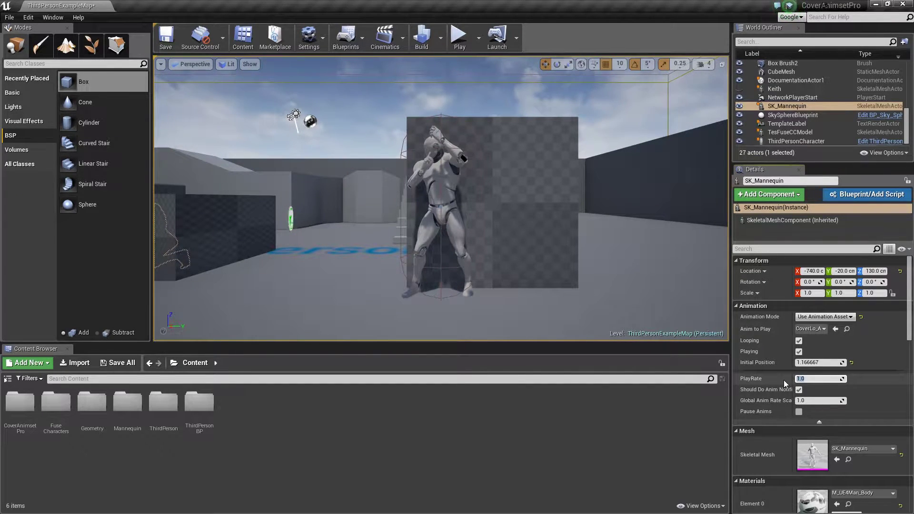
type(".3")
key("Return")
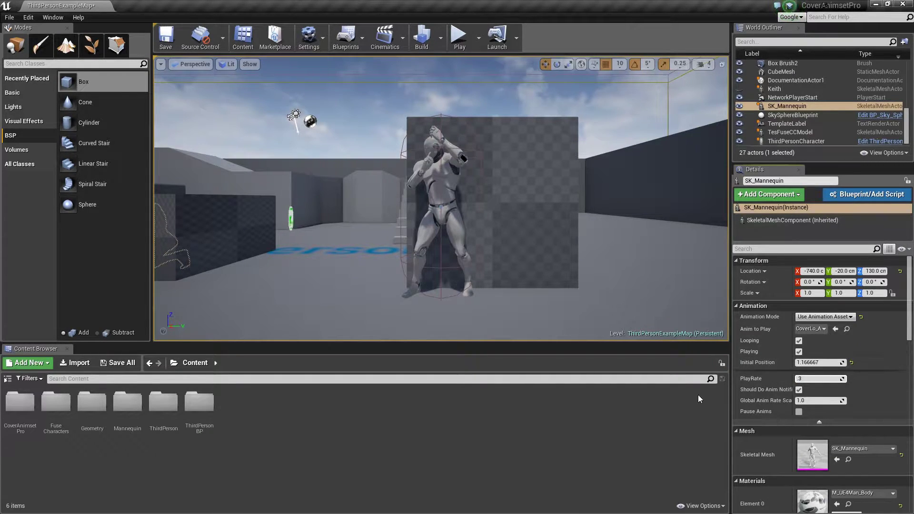
left_click(463, 44)
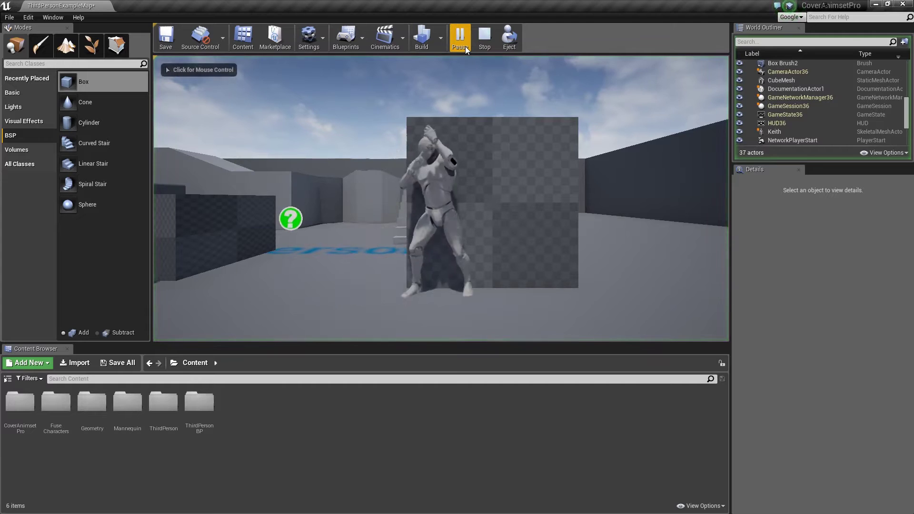
left_click(484, 39)
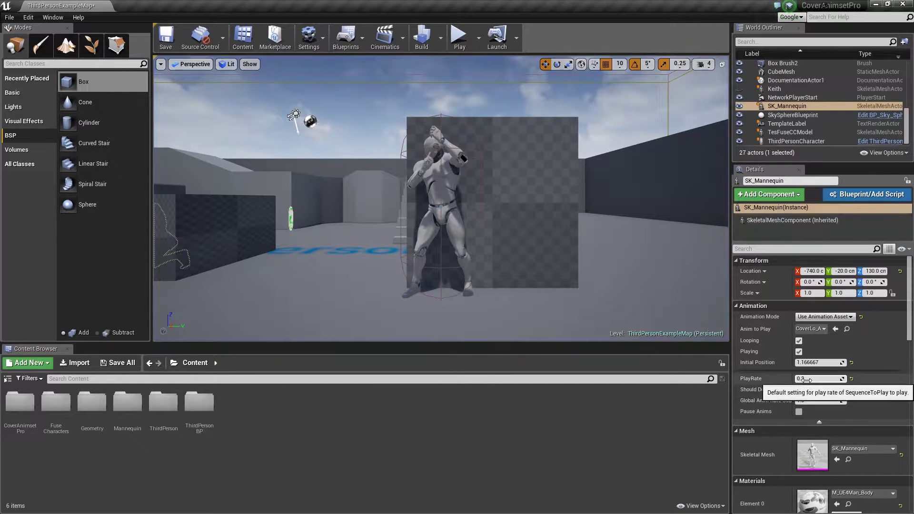
Step: Set the ThirdPersonCharacter's Play Rate to 0.3 and play-test the level
left_click(796, 141)
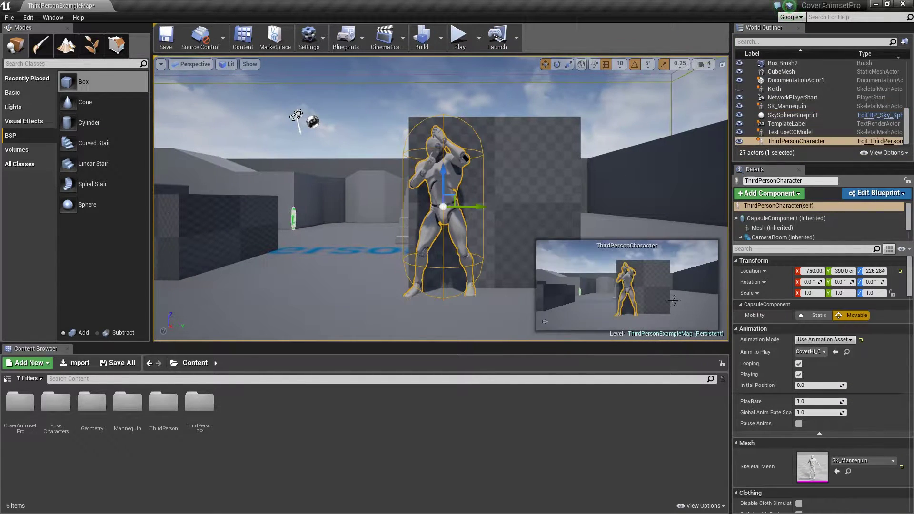
left_click(807, 401)
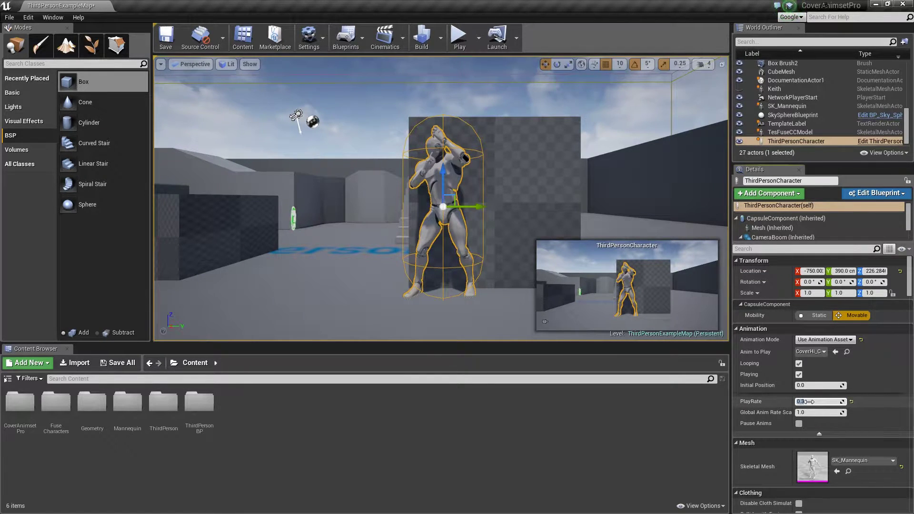
type("0.3")
left_click(459, 39)
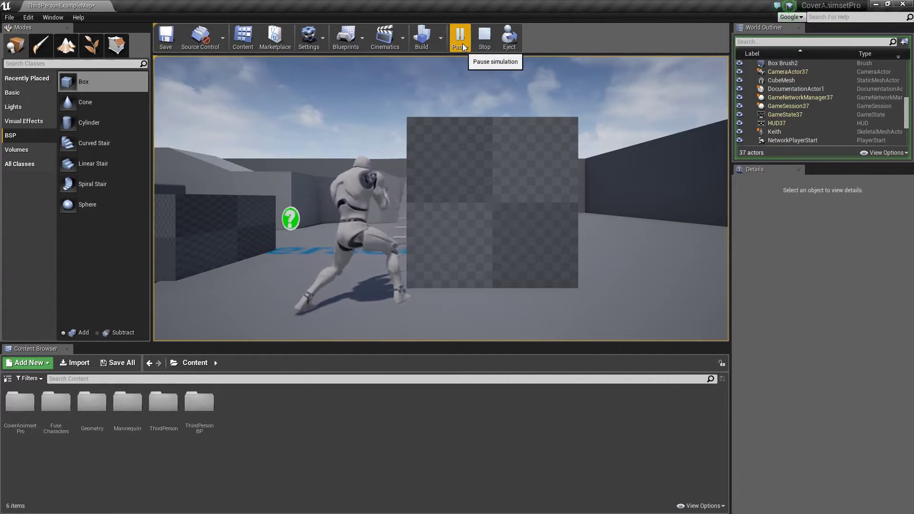
left_click(488, 36)
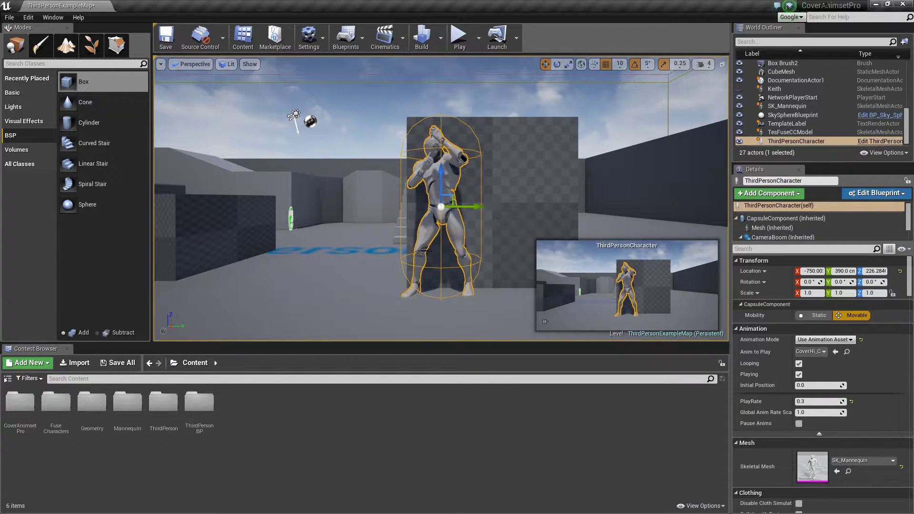
Step: Set SK_Mannequin's Play Rate to 1 and play-test its cover animation at full speed
key("Left")
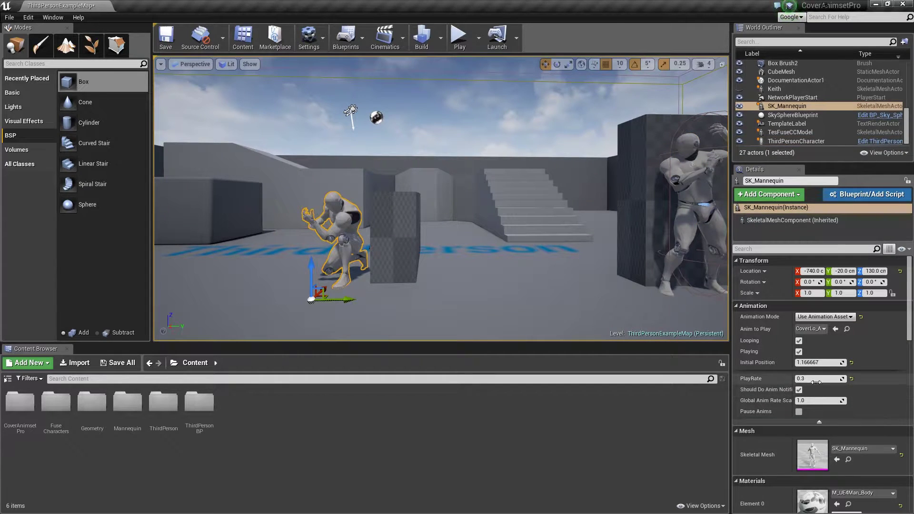
left_click(815, 380)
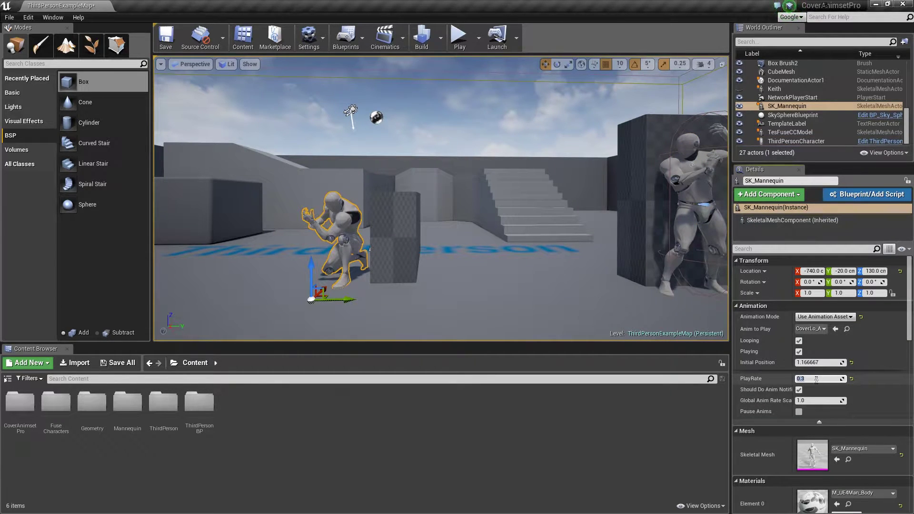
type("1")
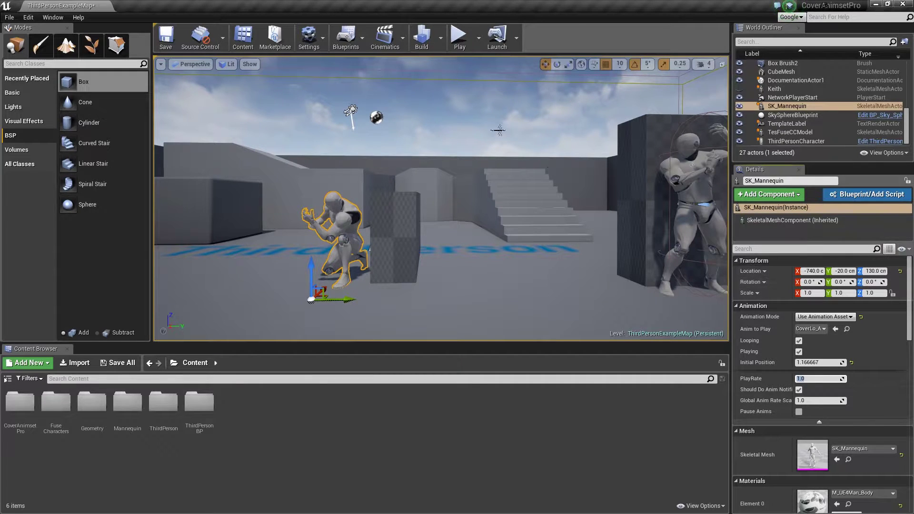
left_click(463, 49)
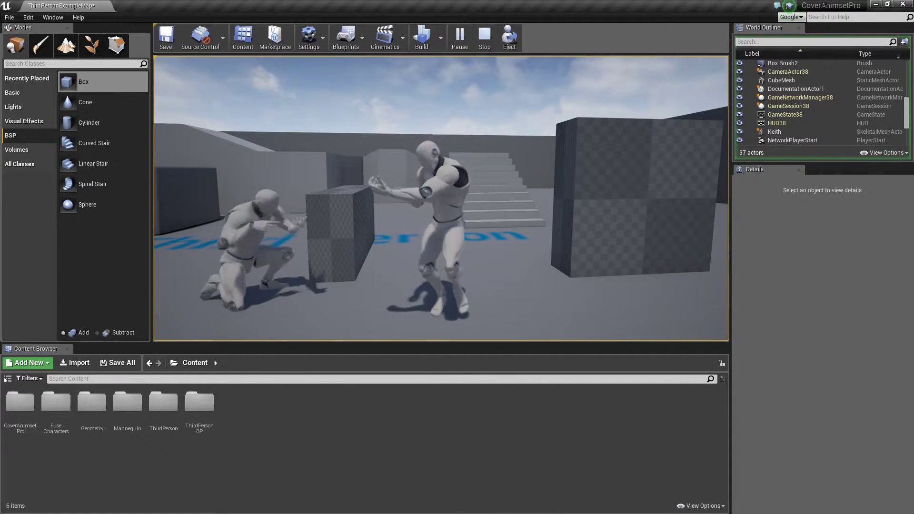
key("Escape")
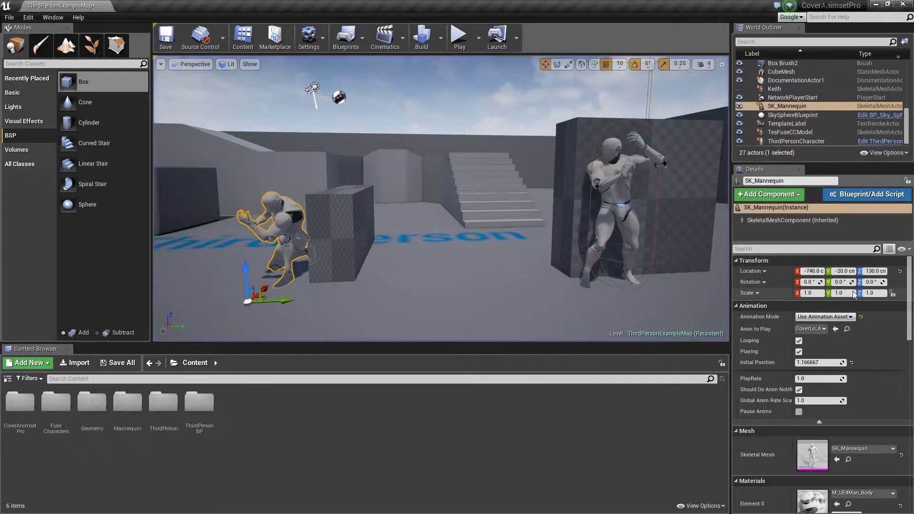
Step: Return SK_Mannequin's Play Rate to 0.3 and play-test the slowed animation
left_click(809, 379)
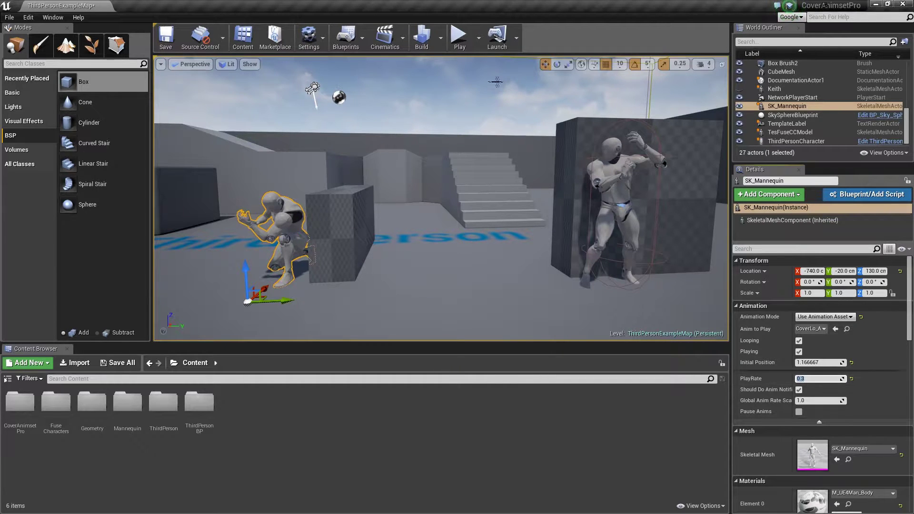
left_click(460, 37)
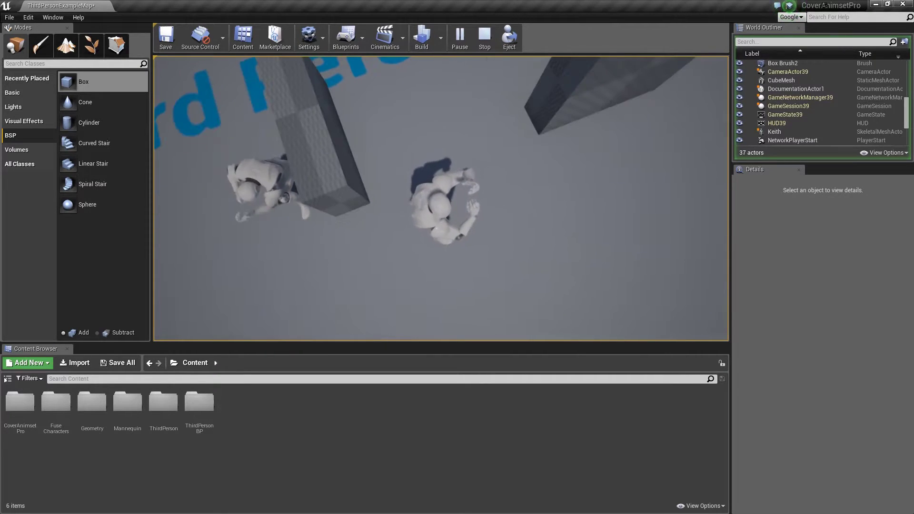
key("Escape")
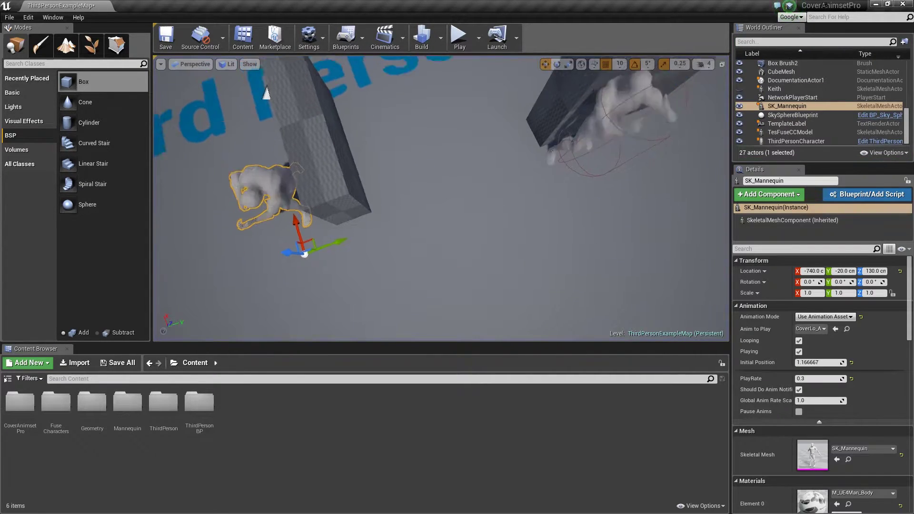
Step: Fly the viewport camera back and tilt it up to overlook the mannequin and woman character
right_click_drag(607, 277, 607, 277)
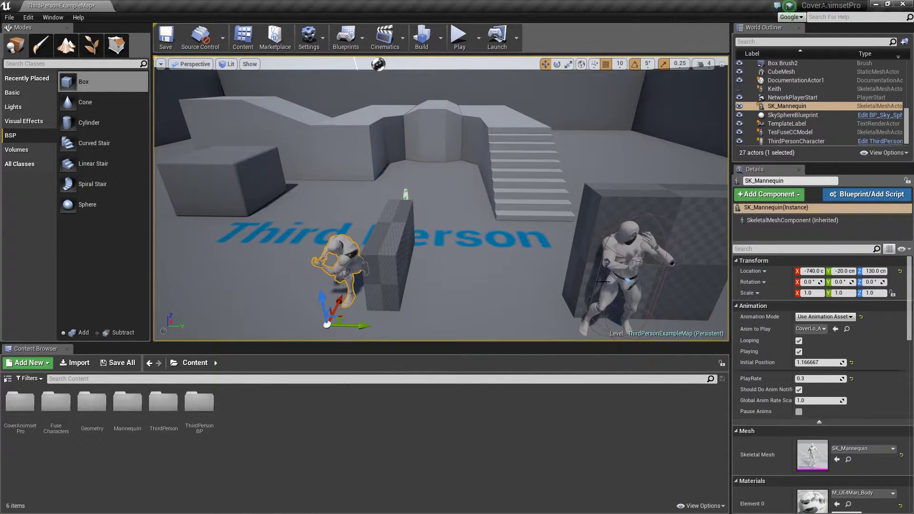
right_click_drag(607, 278, 607, 277)
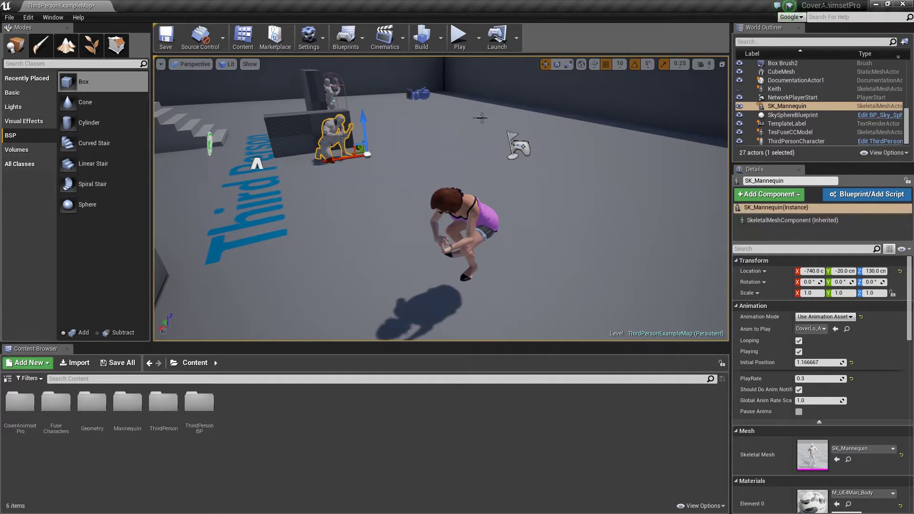
Step: Move the pink TesFuseCCModel along Y and X to stand beside the mannequin at the cover wall
mouse_move(476, 191)
right_mouse_down()
mouse_move(441, 198)
mouse_move(480, 178)
right_mouse_up()
left_click(479, 178)
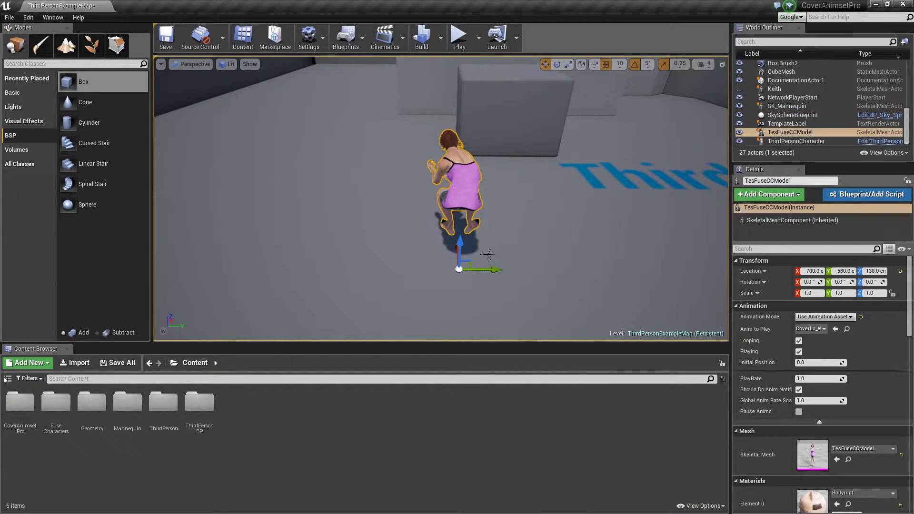
left_click_drag(488, 254, 685, 257)
key("f")
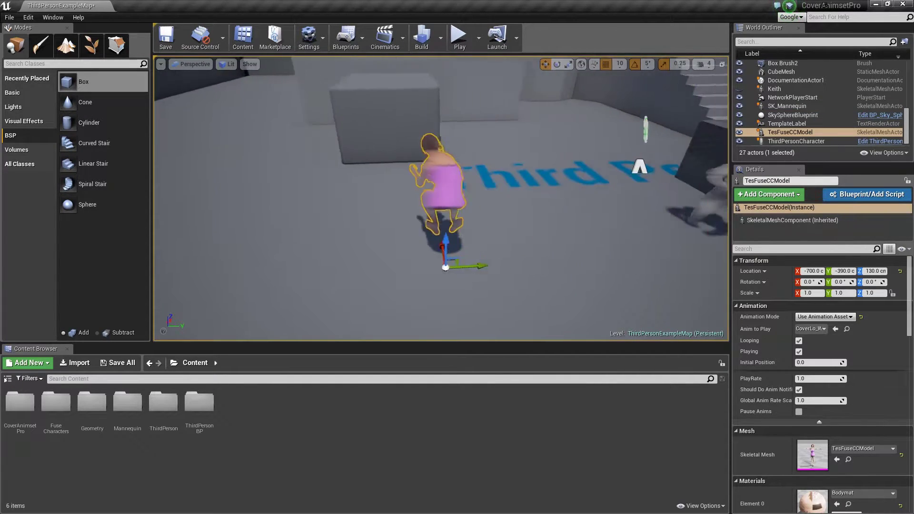
right_click_drag(226, 254, 227, 254)
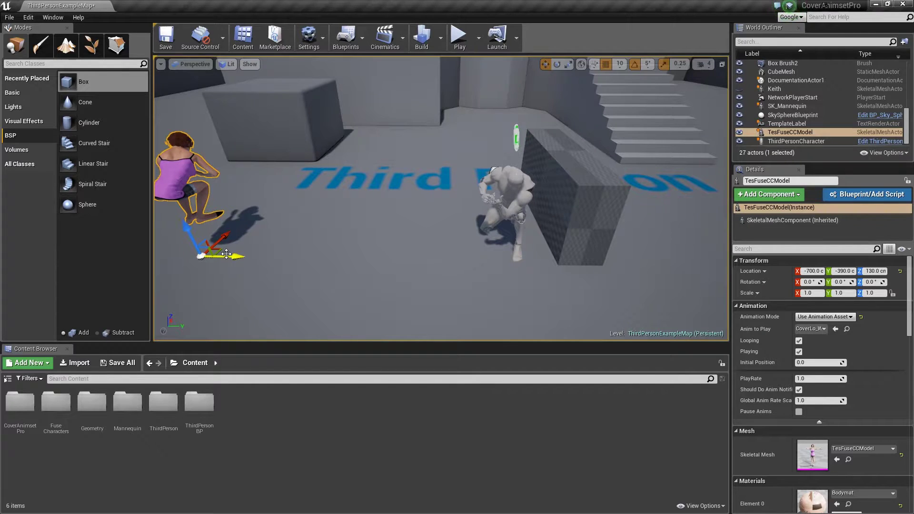
left_click_drag(227, 254, 664, 259)
right_click_drag(664, 259, 664, 259)
left_click_drag(269, 224, 233, 267)
right_click_drag(233, 268, 233, 267)
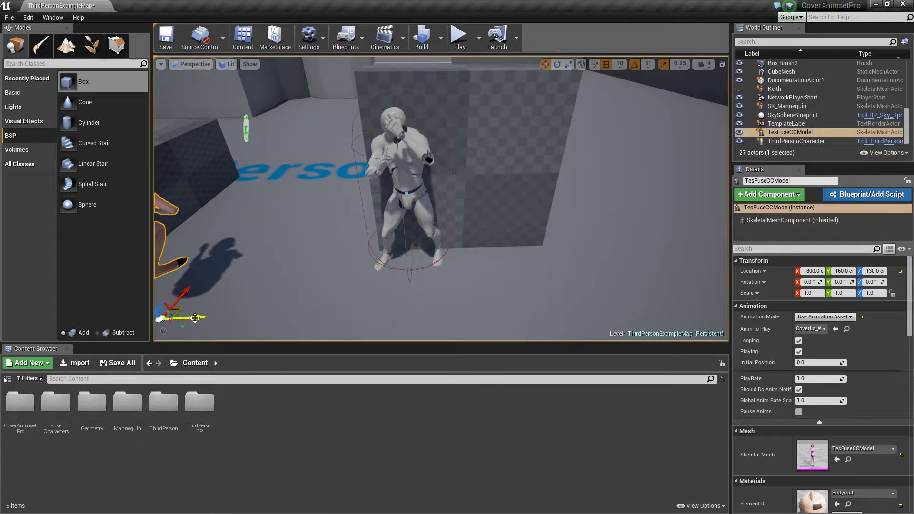
left_click_drag(196, 317, 583, 319)
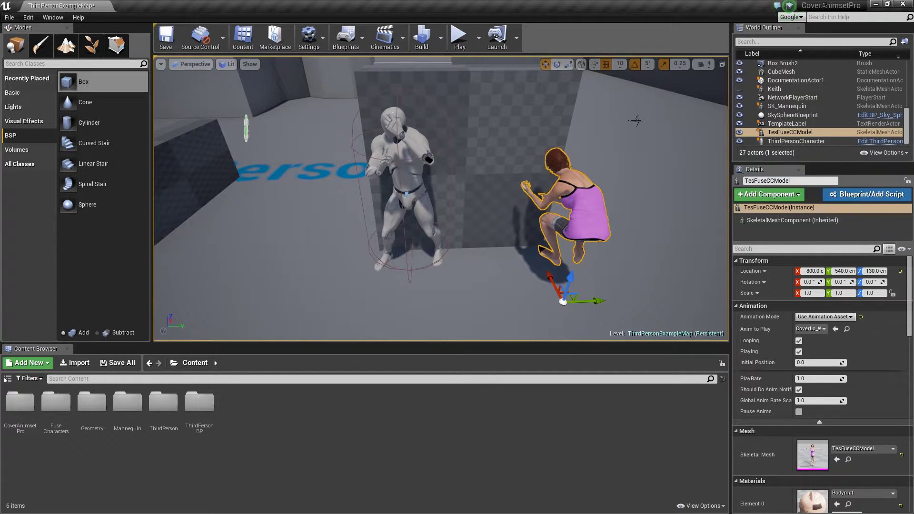
Step: Rotate the pink character about 80 degrees on Z, then play the level
left_click(556, 64)
left_click_drag(545, 280, 510, 288)
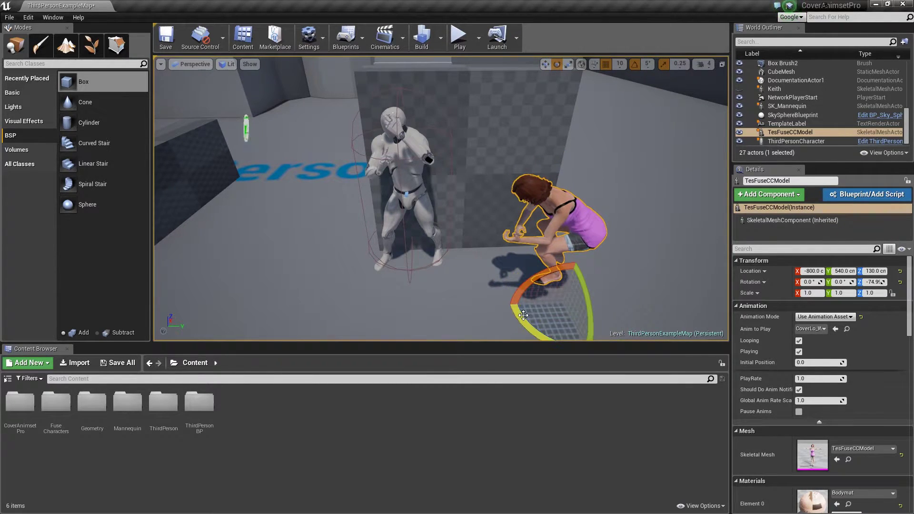
mouse_move(610, 256)
right_mouse_down()
mouse_move(593, 240)
mouse_move(613, 256)
right_mouse_up()
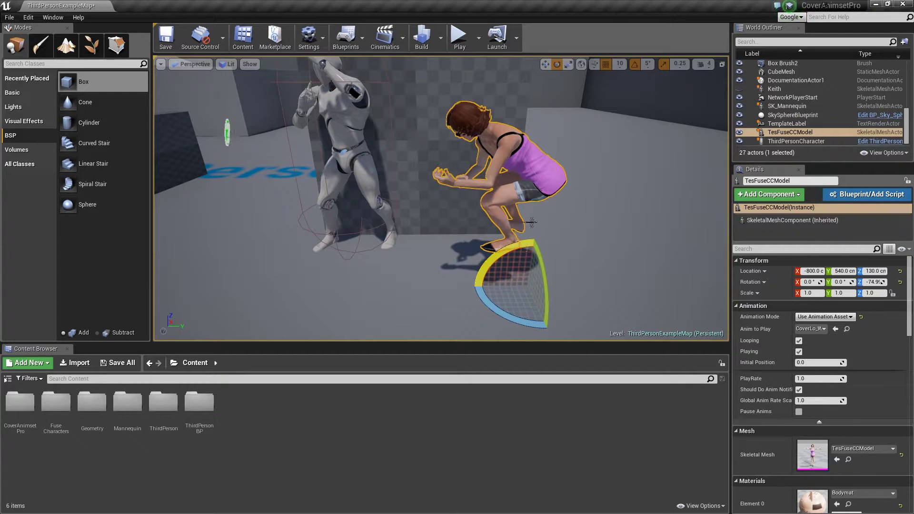
left_click(460, 36)
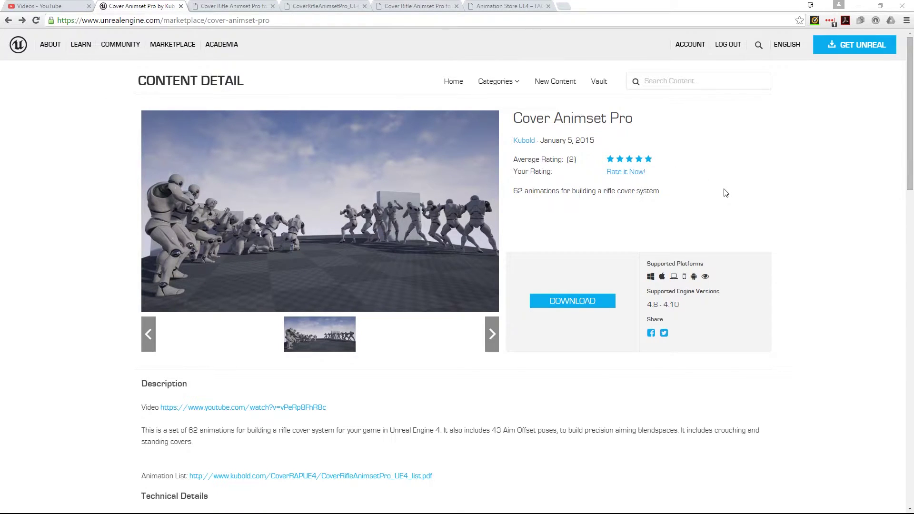
Step: Scroll through the Cover Animset Pro marketplace description and details, then switch to the Kubold tab
scroll(725, 192, "down", 4)
scroll(727, 191, "down", 1)
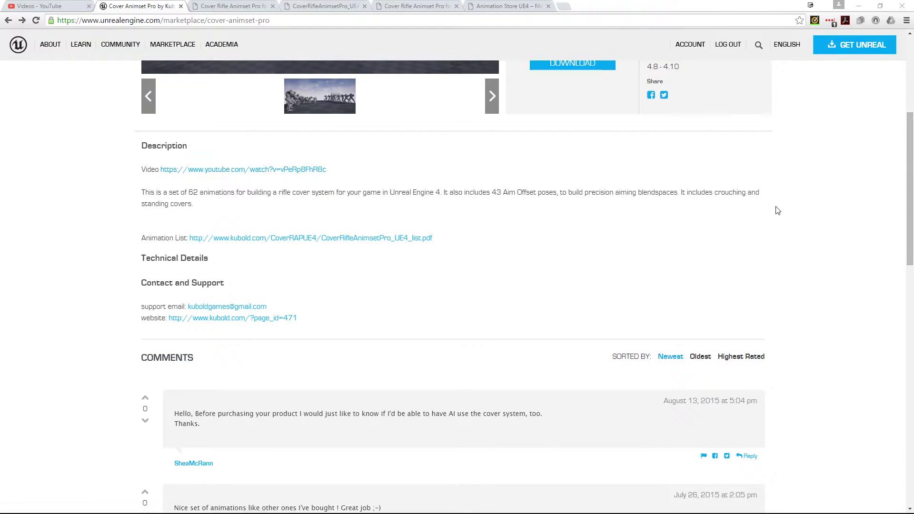
scroll(777, 211, "up", 1)
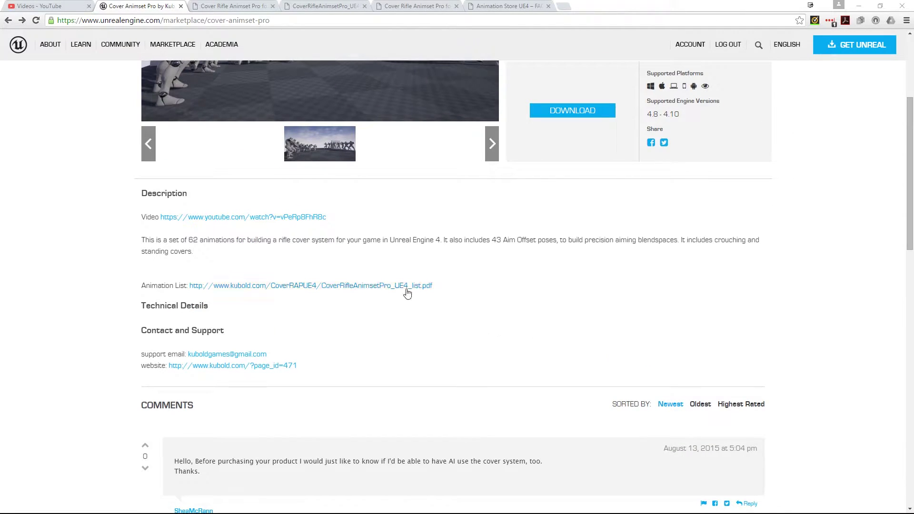
left_click(243, 7)
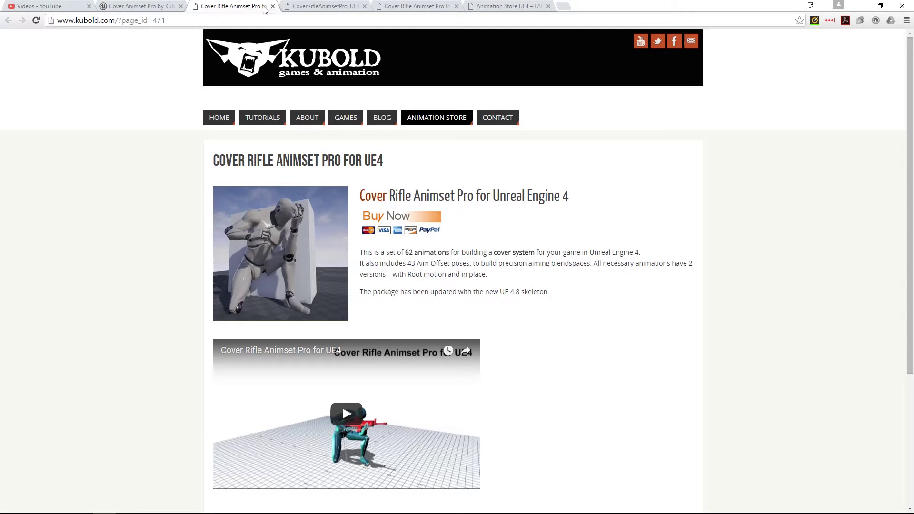
Step: Scroll through the animation list PDF, then close its tab
left_click(323, 6)
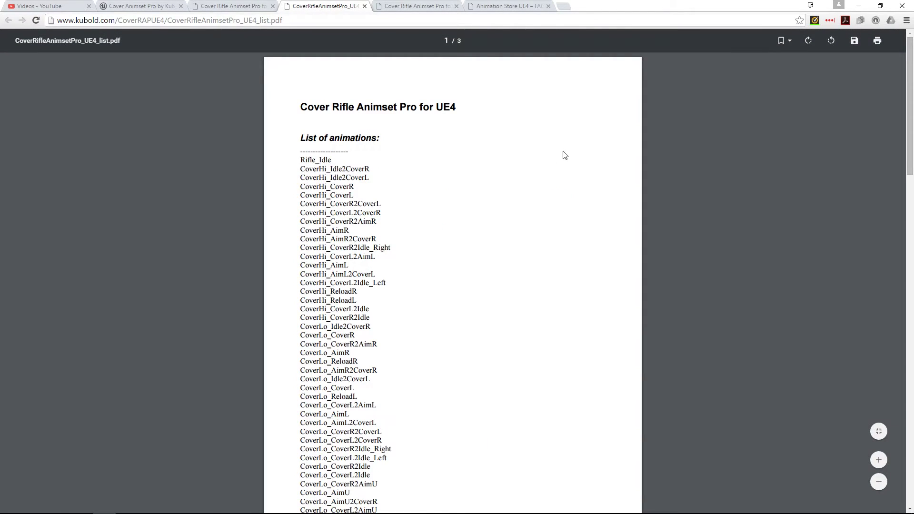
scroll(402, 203, "down", 9)
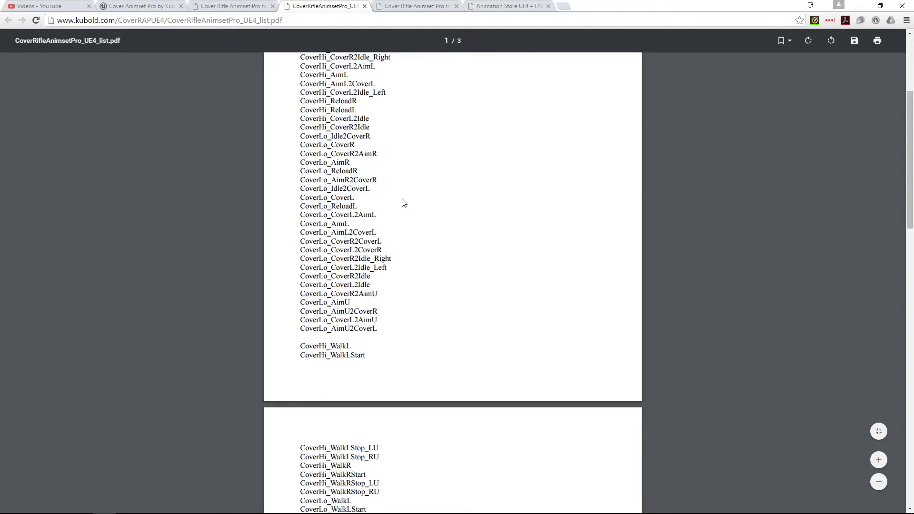
scroll(402, 202, "down", 4)
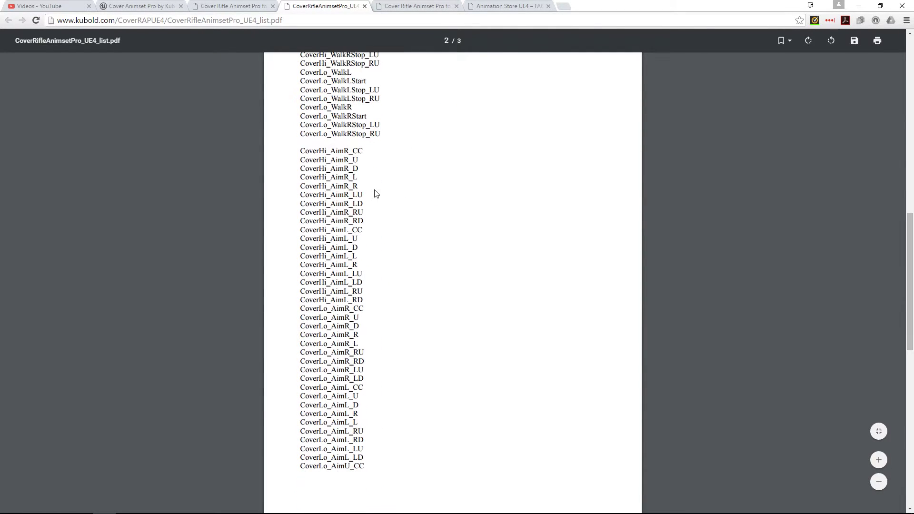
scroll(361, 276, "up", 10)
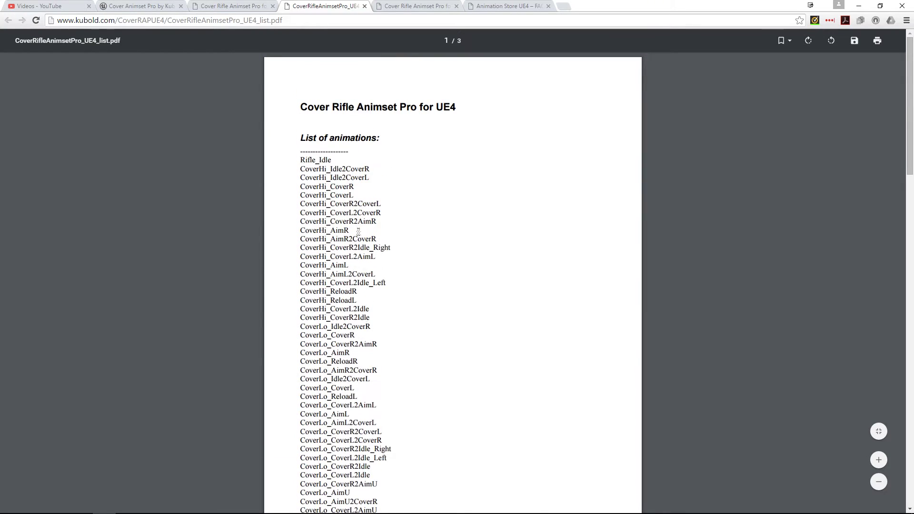
left_click(365, 6)
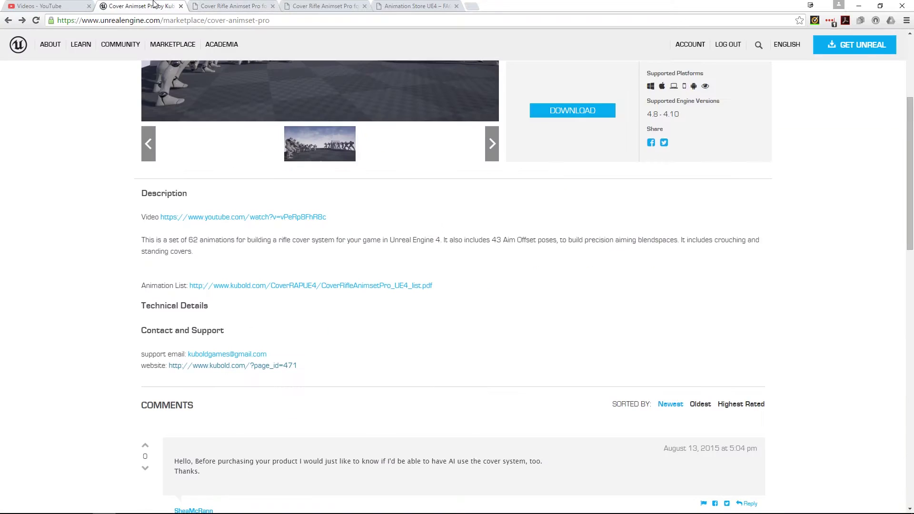
Step: Read the comments on the marketplace page, then return to the Kubold product page
left_click(152, 6)
scroll(379, 300, "down", 4)
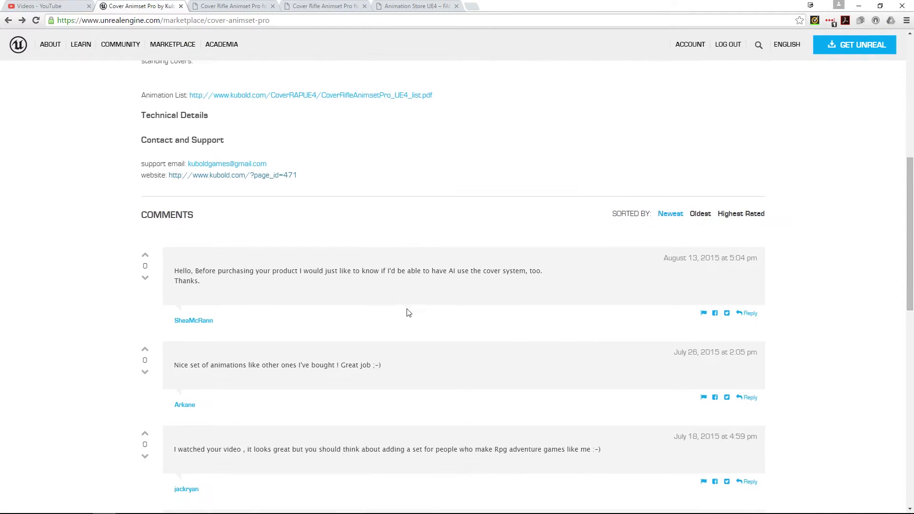
scroll(411, 313, "down", 5)
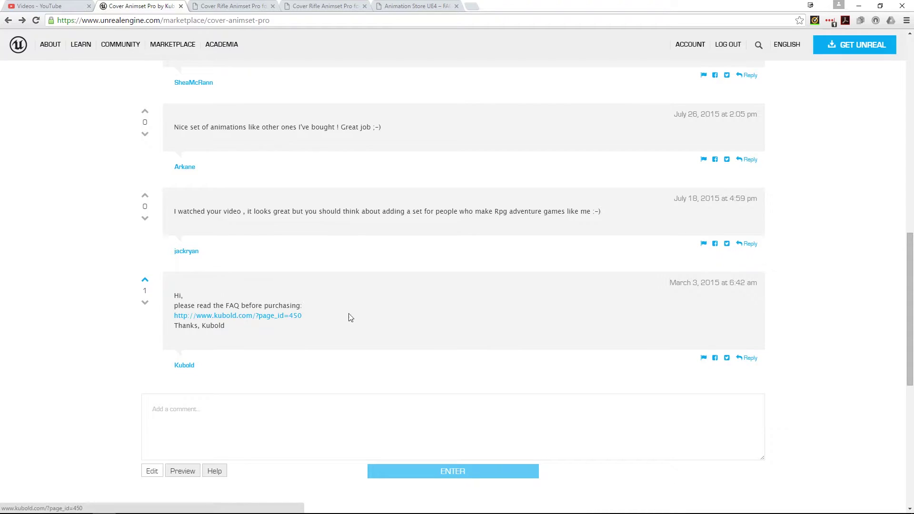
scroll(393, 316, "up", 2)
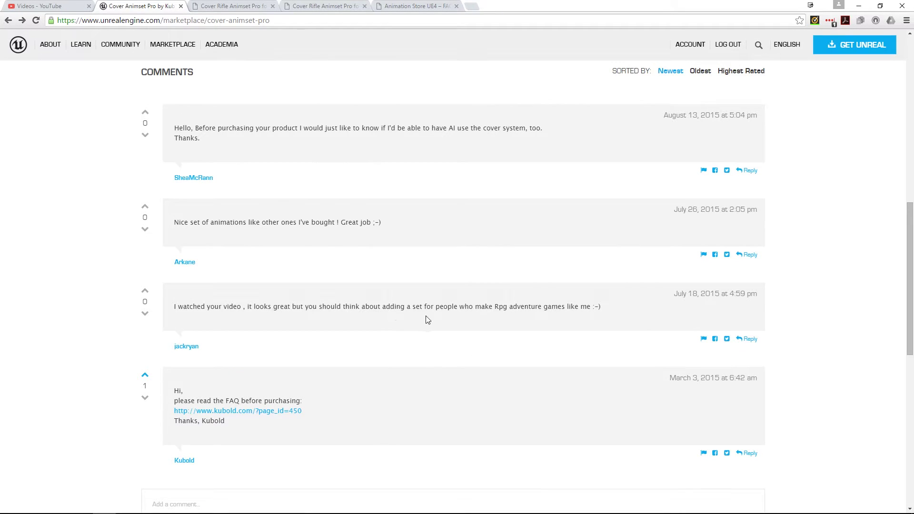
scroll(431, 318, "up", 1)
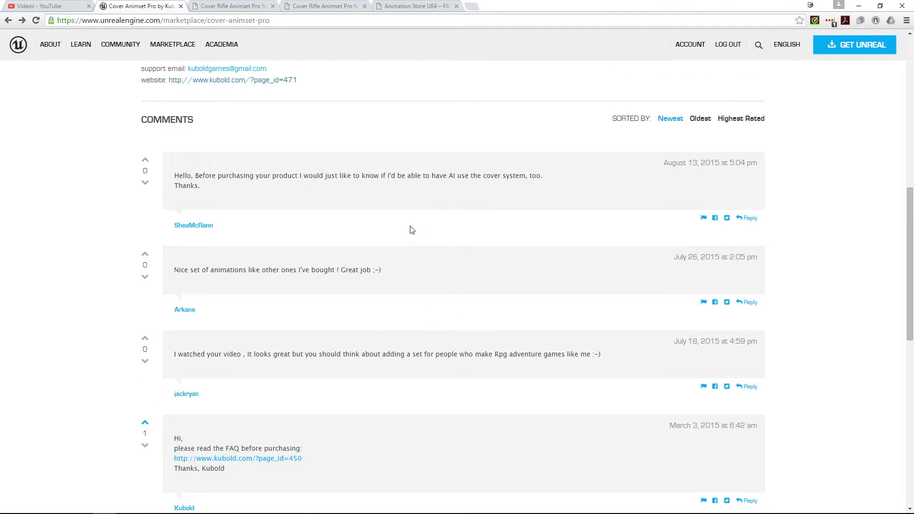
scroll(411, 230, "up", 10)
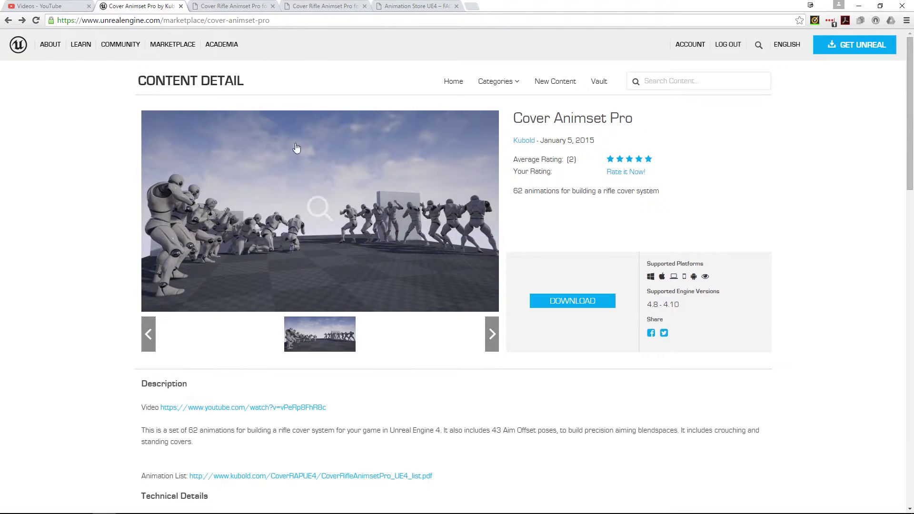
left_click(217, 7)
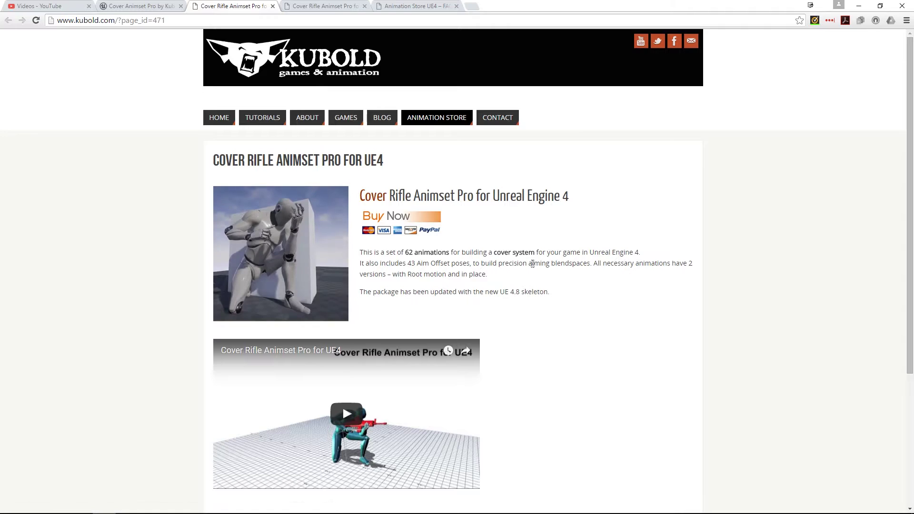
Step: Scroll through the Cover Rifle Animset Pro for UE4 description, then switch to the fourth tab
right_click(532, 267)
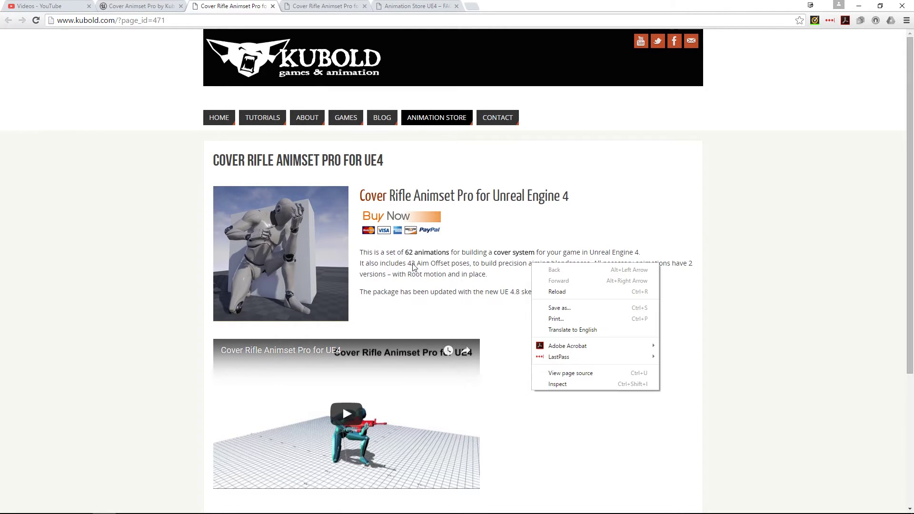
scroll(484, 301, "down", 4)
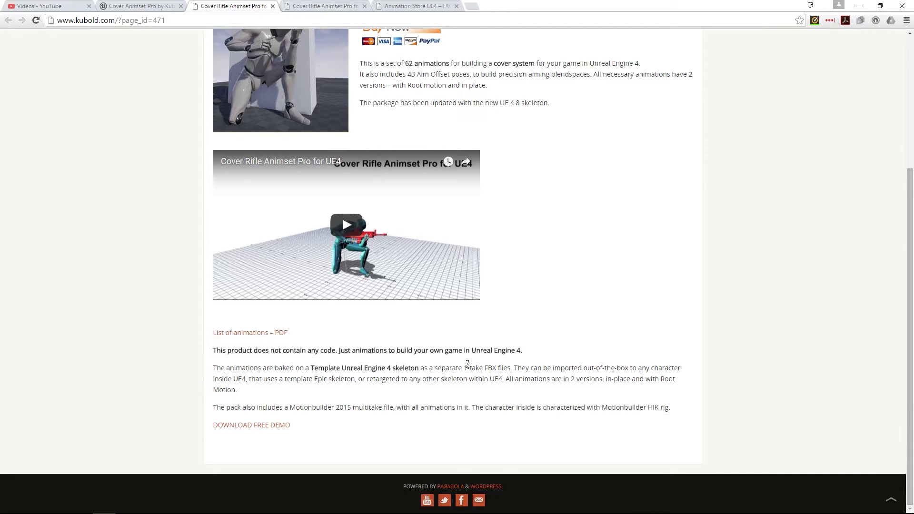
scroll(477, 366, "up", 4)
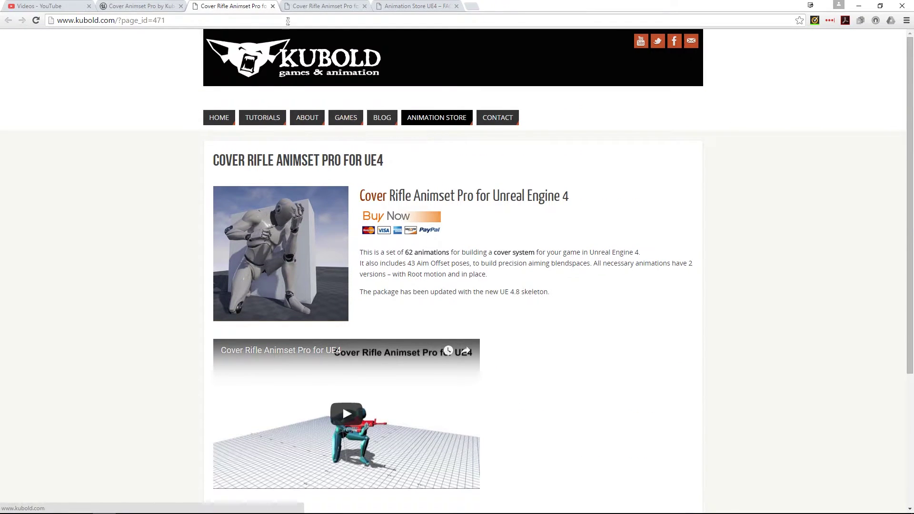
left_click(328, 7)
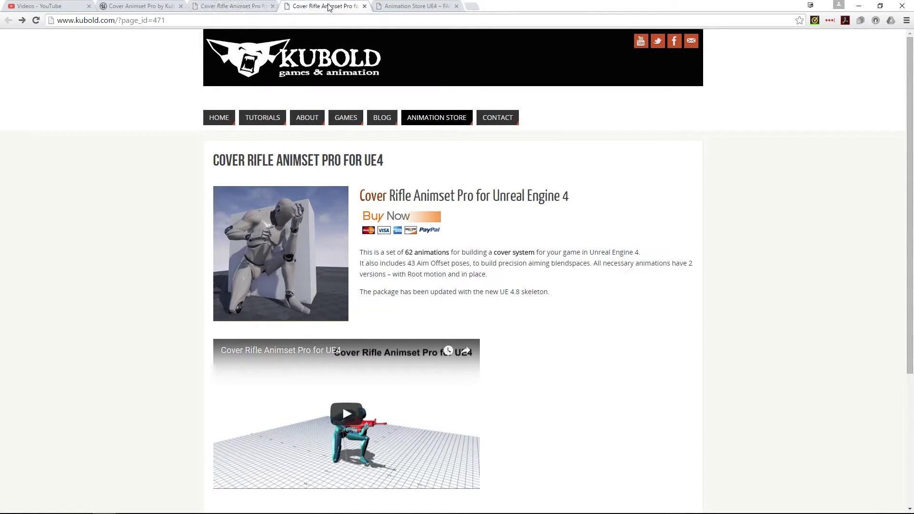
Step: Close the duplicate product tab and scroll down through the Animation Store UE4 FAQ
left_click(273, 7)
left_click(322, 8)
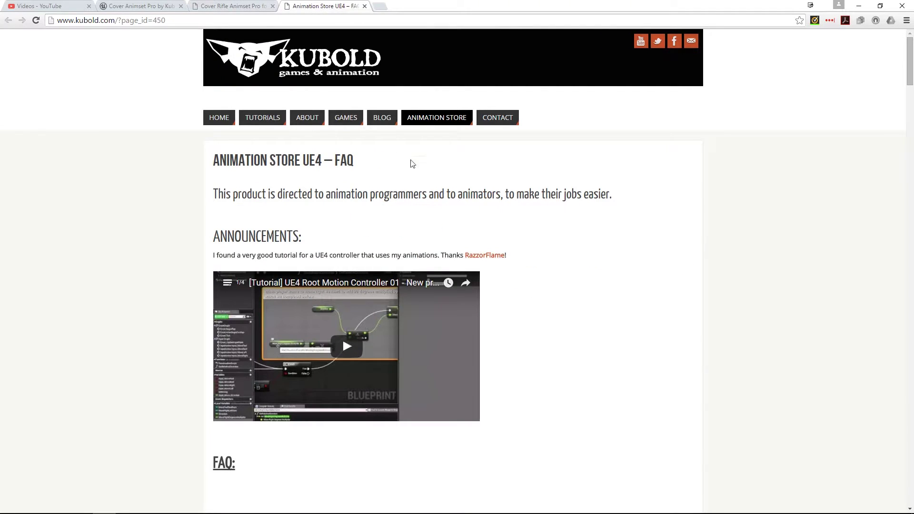
scroll(437, 185, "down", 3)
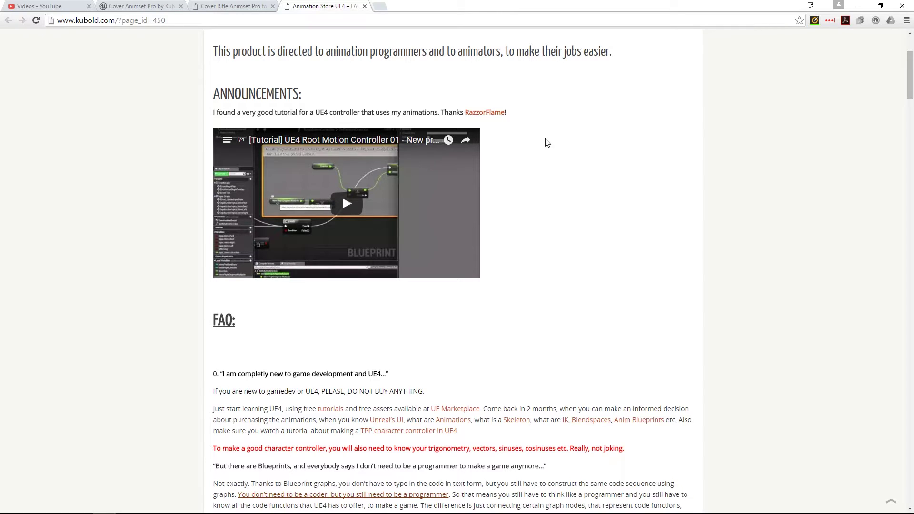
scroll(590, 138, "down", 3)
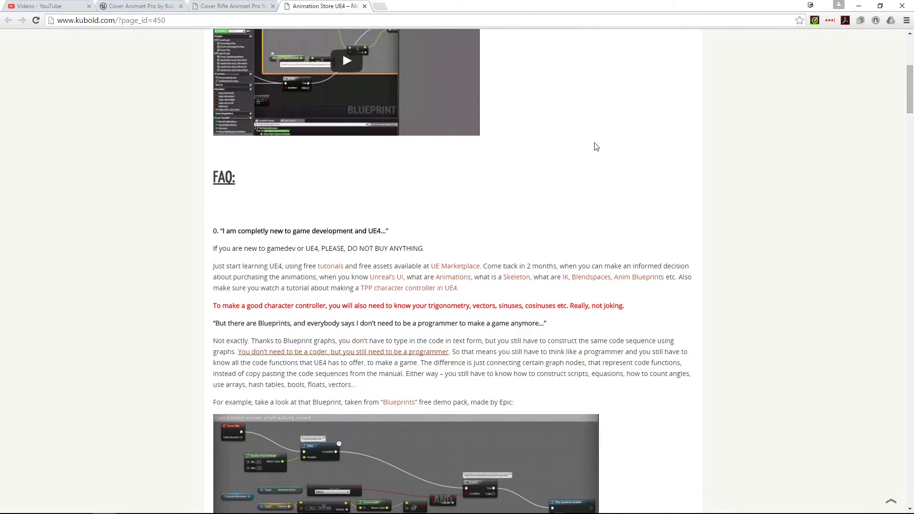
scroll(593, 145, "up", 4)
scroll(596, 231, "down", 3)
scroll(597, 231, "down", 3)
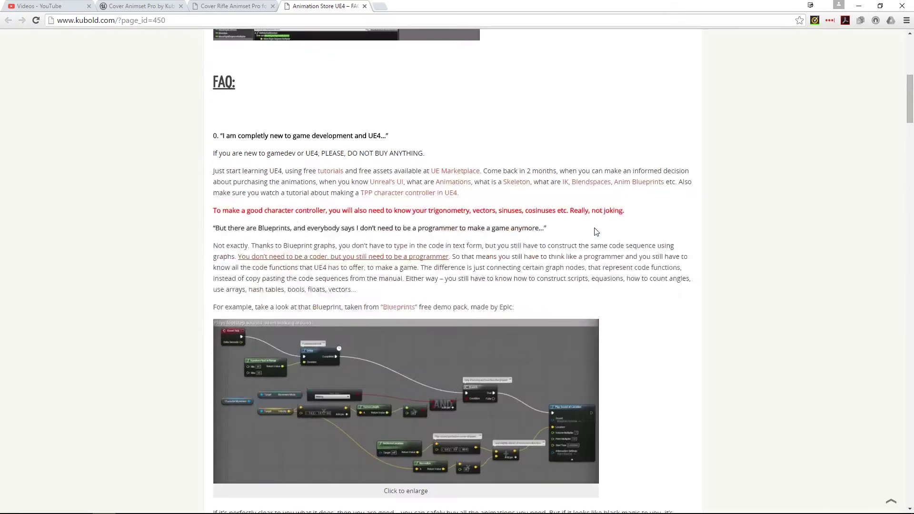
scroll(332, 134, "down", 11)
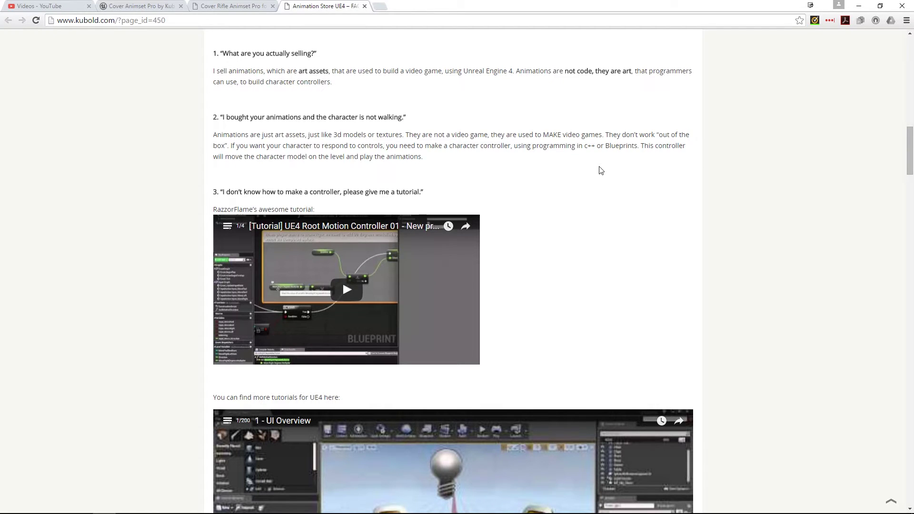
scroll(601, 170, "down", 2)
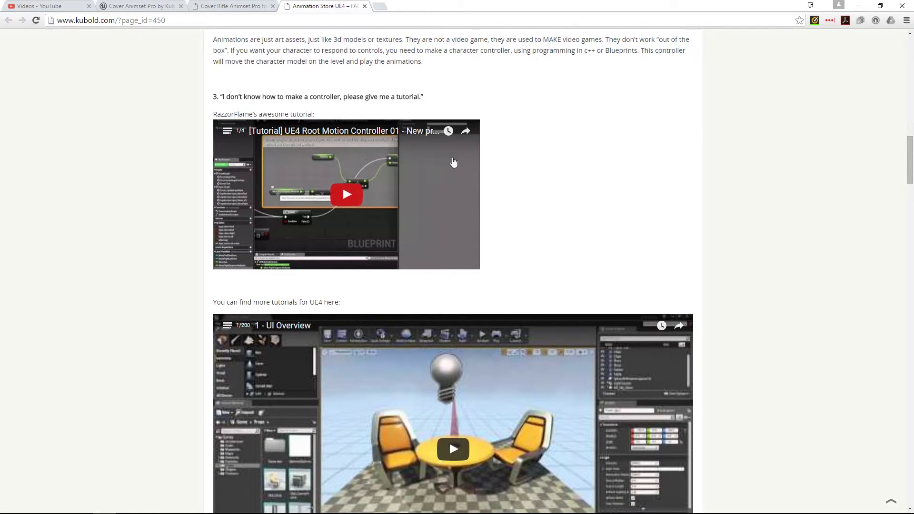
scroll(473, 165, "down", 3)
scroll(376, 257, "down", 8)
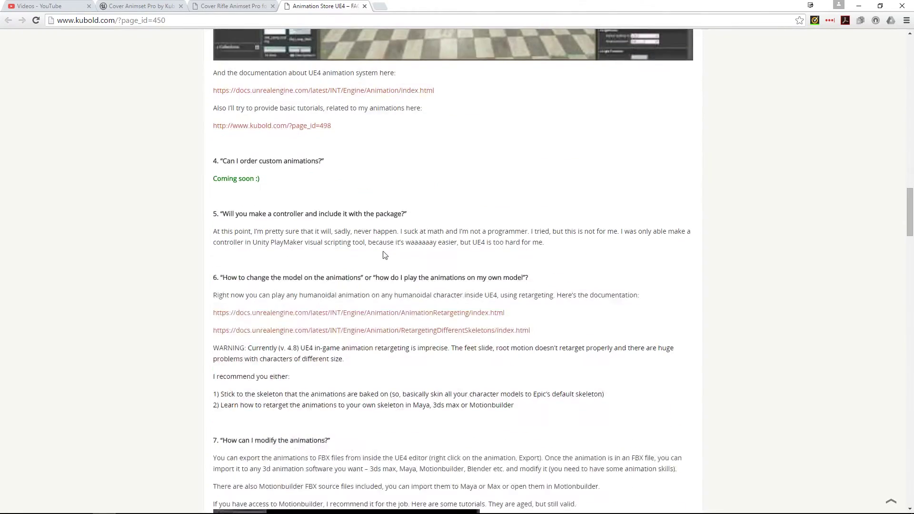
scroll(384, 256, "down", 6)
scroll(436, 278, "down", 14)
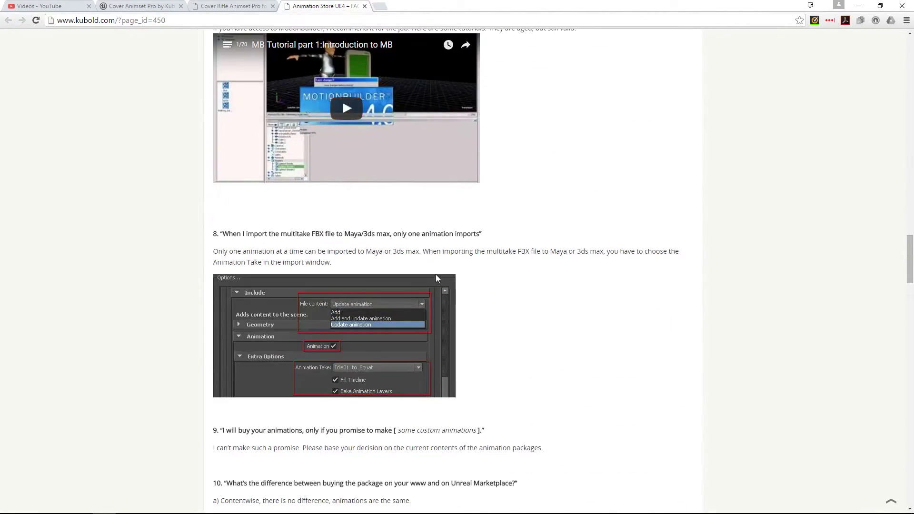
scroll(438, 304, "down", 14)
scroll(401, 311, "down", 3)
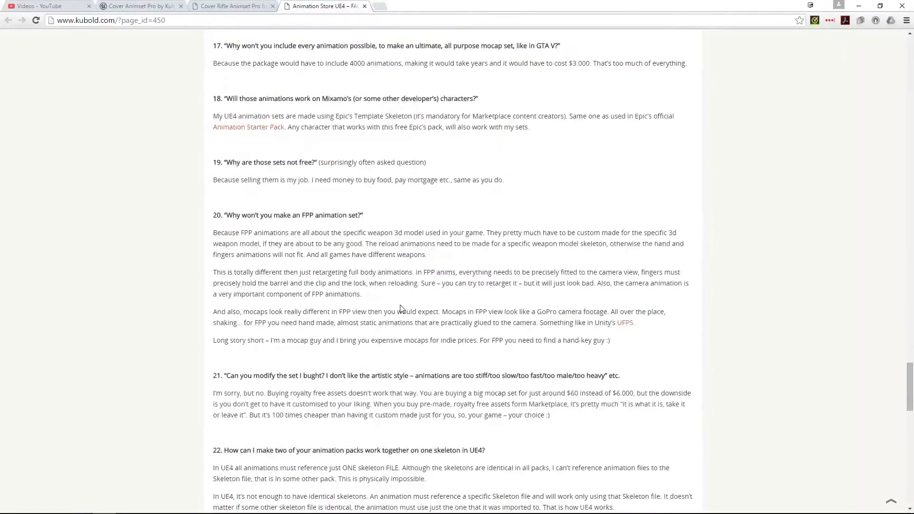
scroll(464, 370, "down", 17)
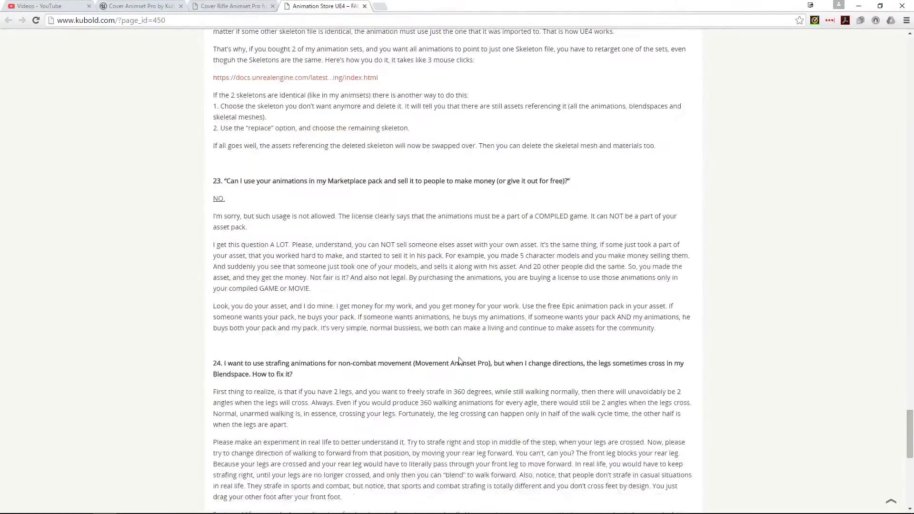
scroll(460, 358, "down", 4)
Step: Scroll back to the top of the FAQ and close the browser window
scroll(457, 352, "up", 17)
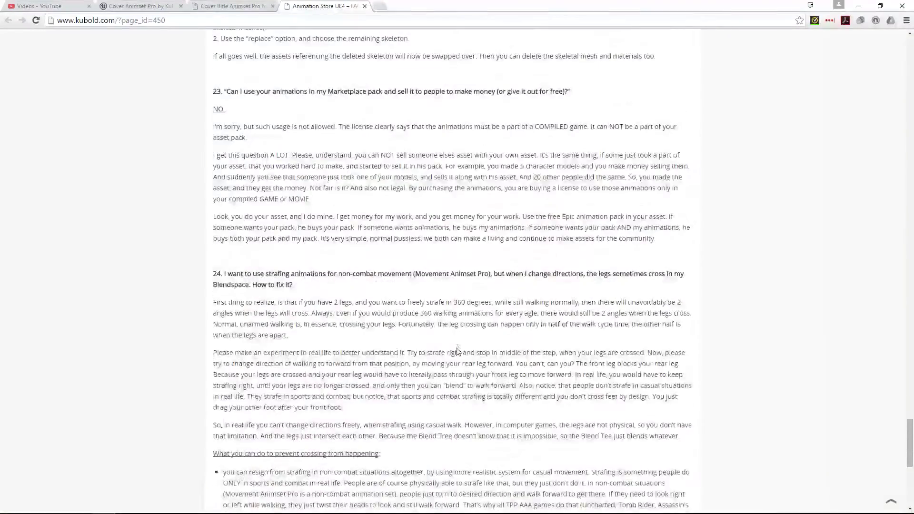
scroll(456, 349, "up", 20)
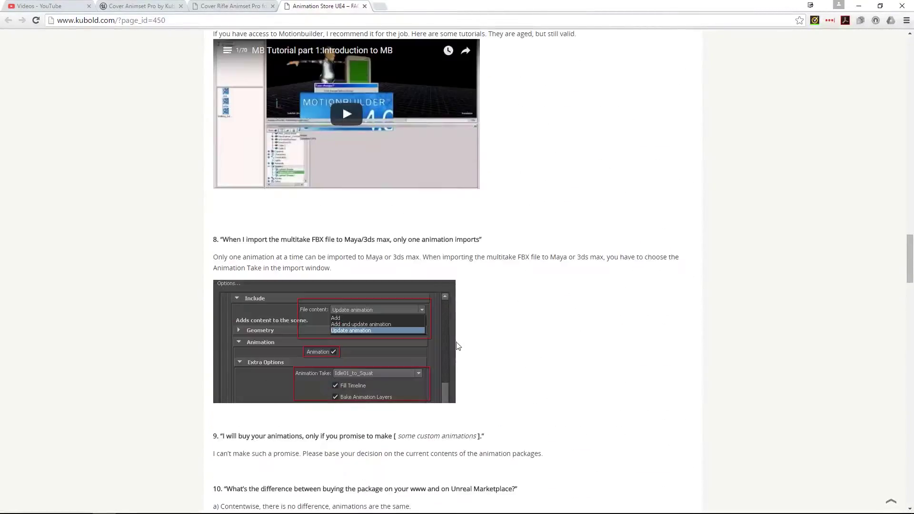
scroll(453, 345, "up", 8)
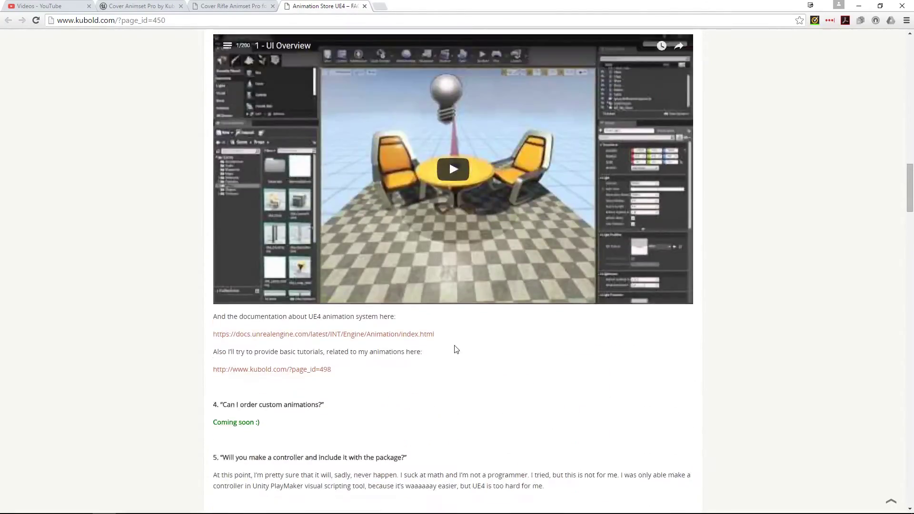
scroll(455, 349, "up", 20)
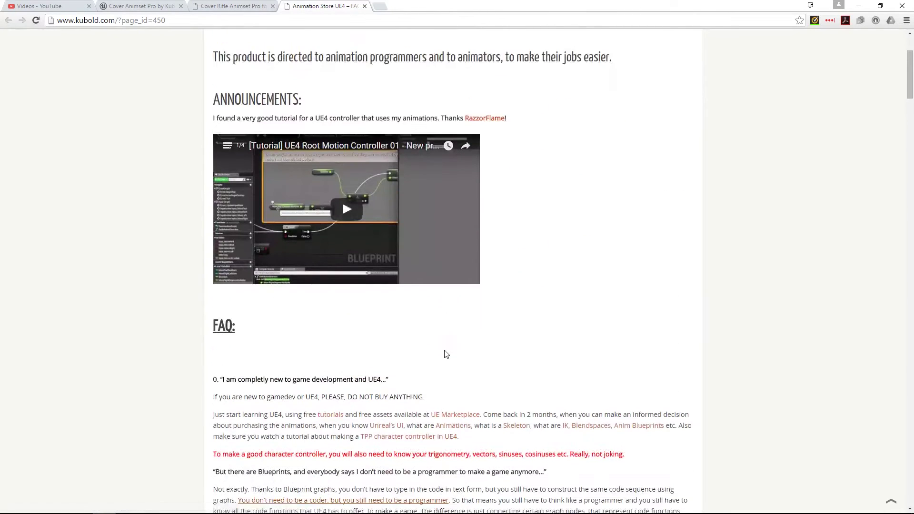
scroll(446, 354, "up", 2)
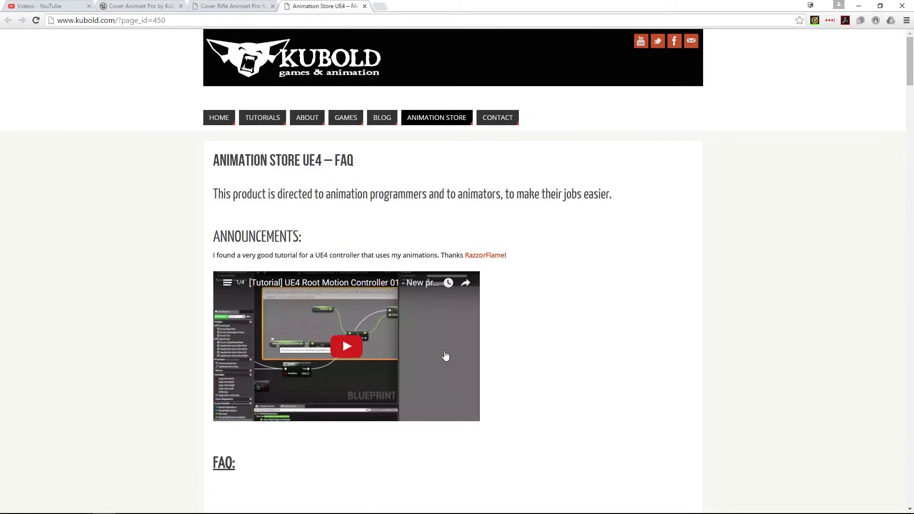
left_click(902, 7)
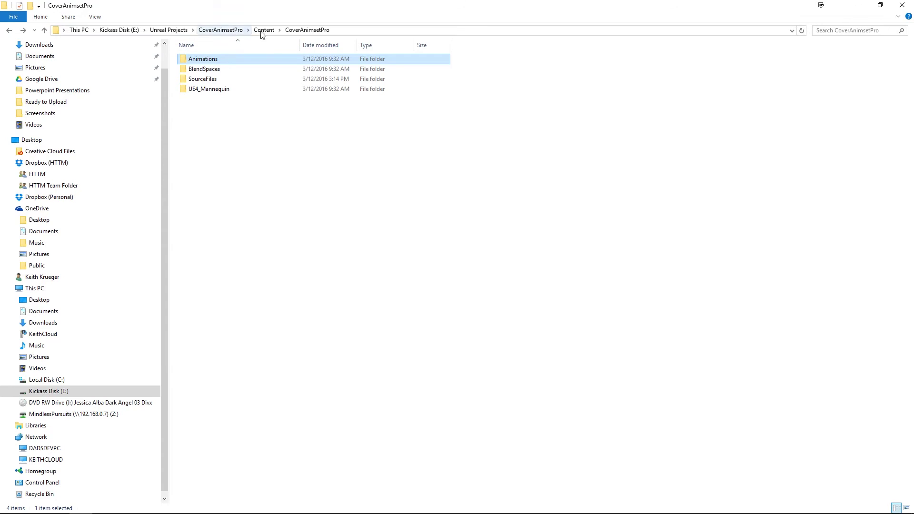
Step: Open SourceFiles > SourceFiles > EXPORT and view the 45 AimOffsets FBX files
double_click(209, 79)
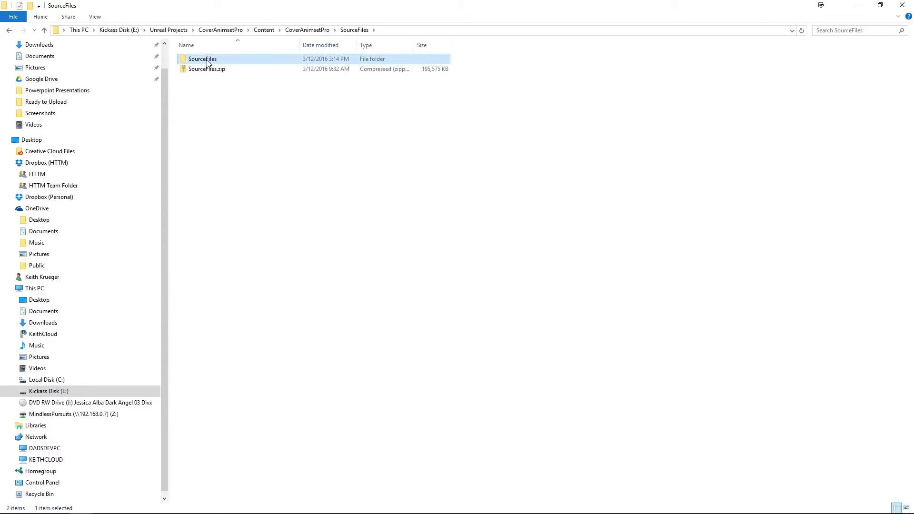
double_click(209, 61)
double_click(209, 59)
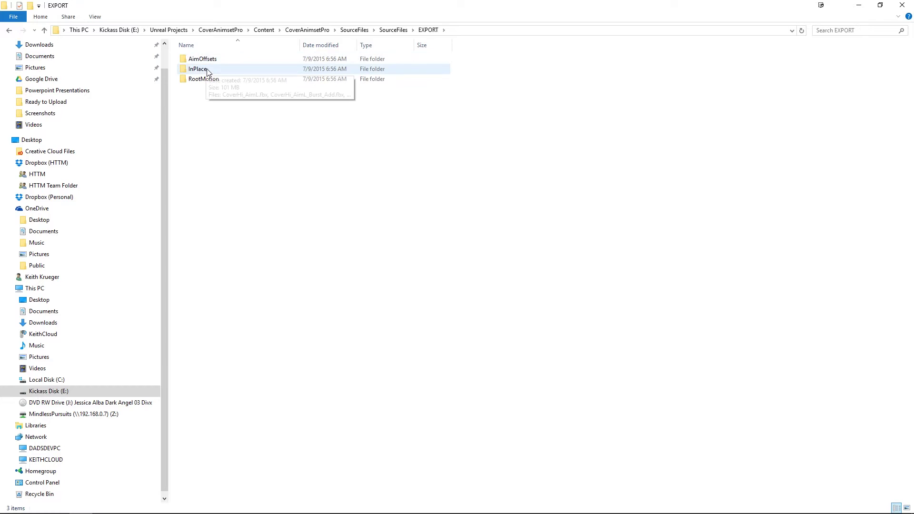
left_click(213, 61)
double_click(212, 61)
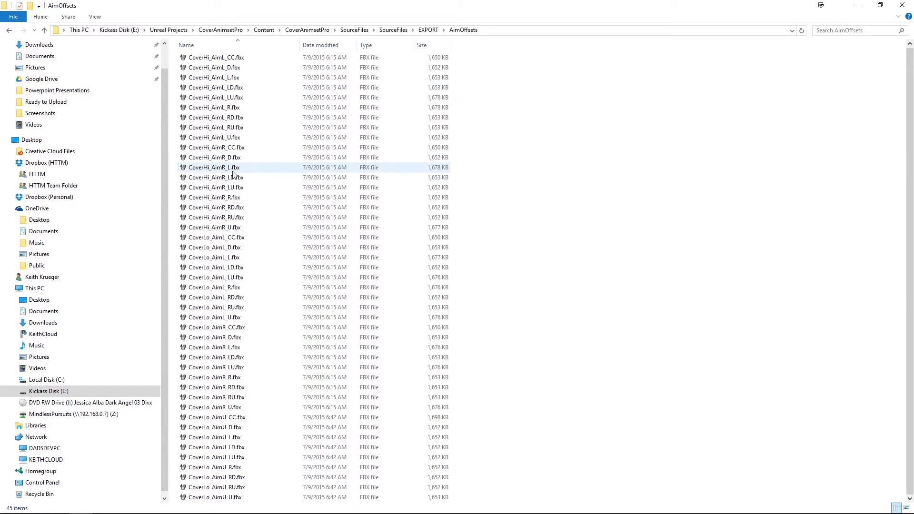
Step: Look through the 61 InPlace FBX files, then the 61 RootMotion FBX files
left_click(9, 30)
double_click(193, 69)
scroll(245, 159, "down", 5)
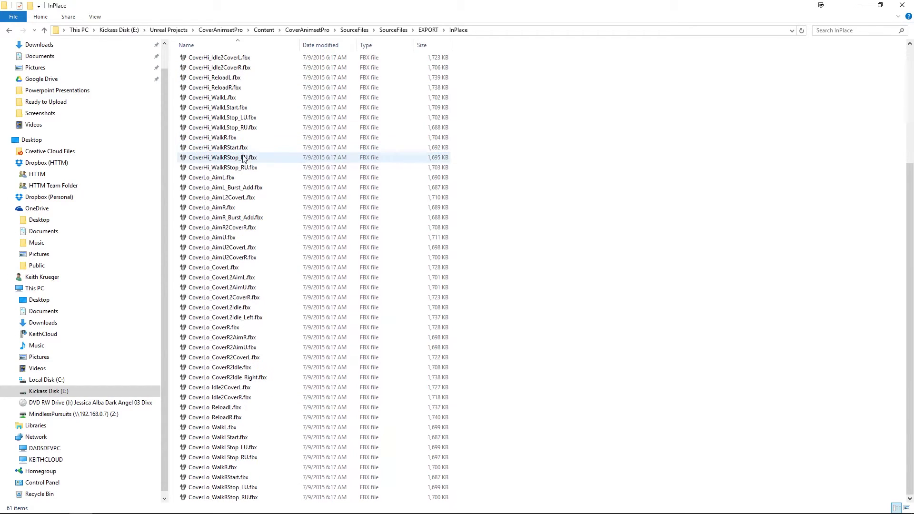
left_click(8, 30)
double_click(206, 79)
scroll(246, 161, "down", 5)
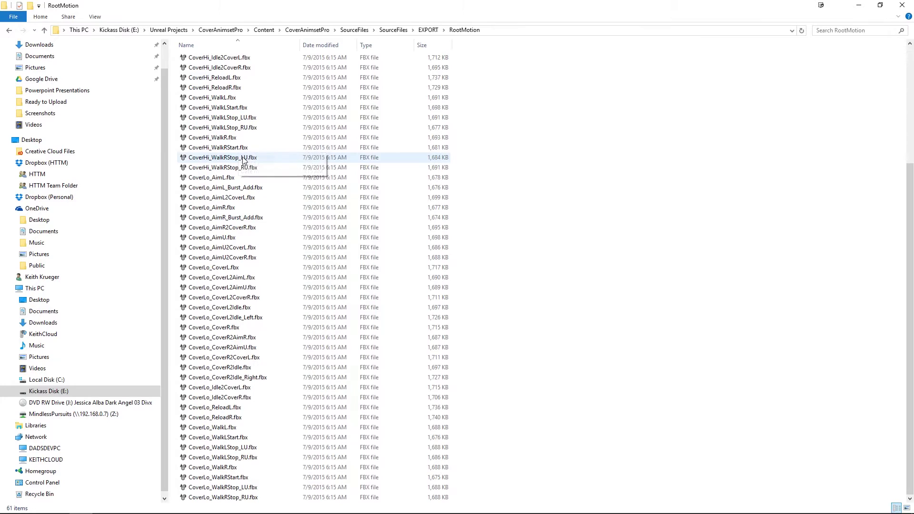
scroll(248, 161, "up", 5)
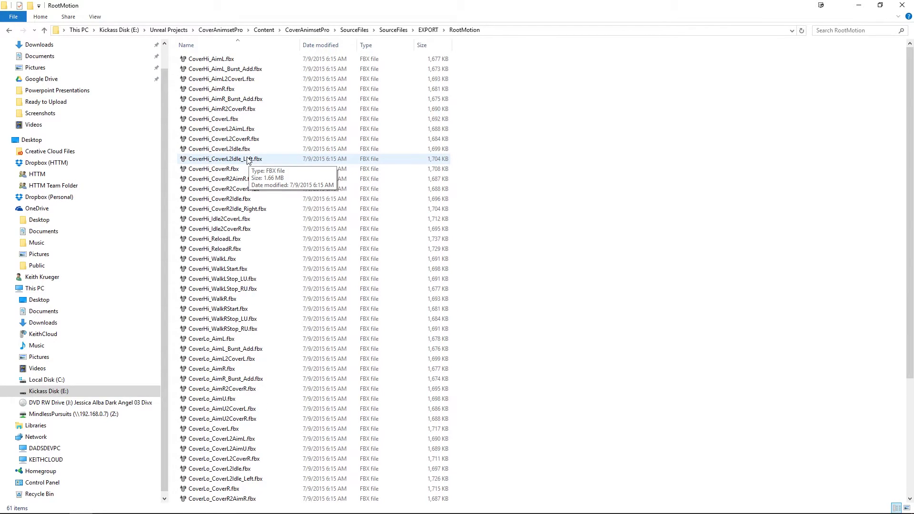
scroll(247, 161, "down", 4)
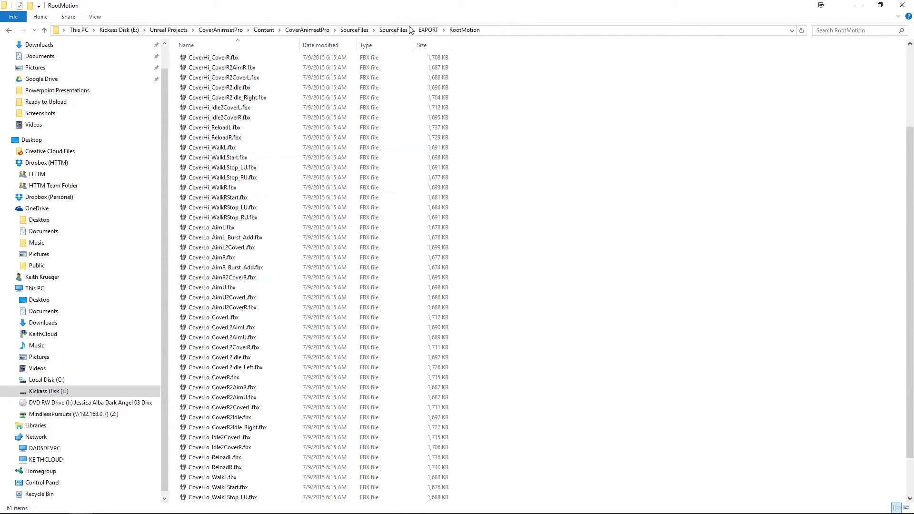